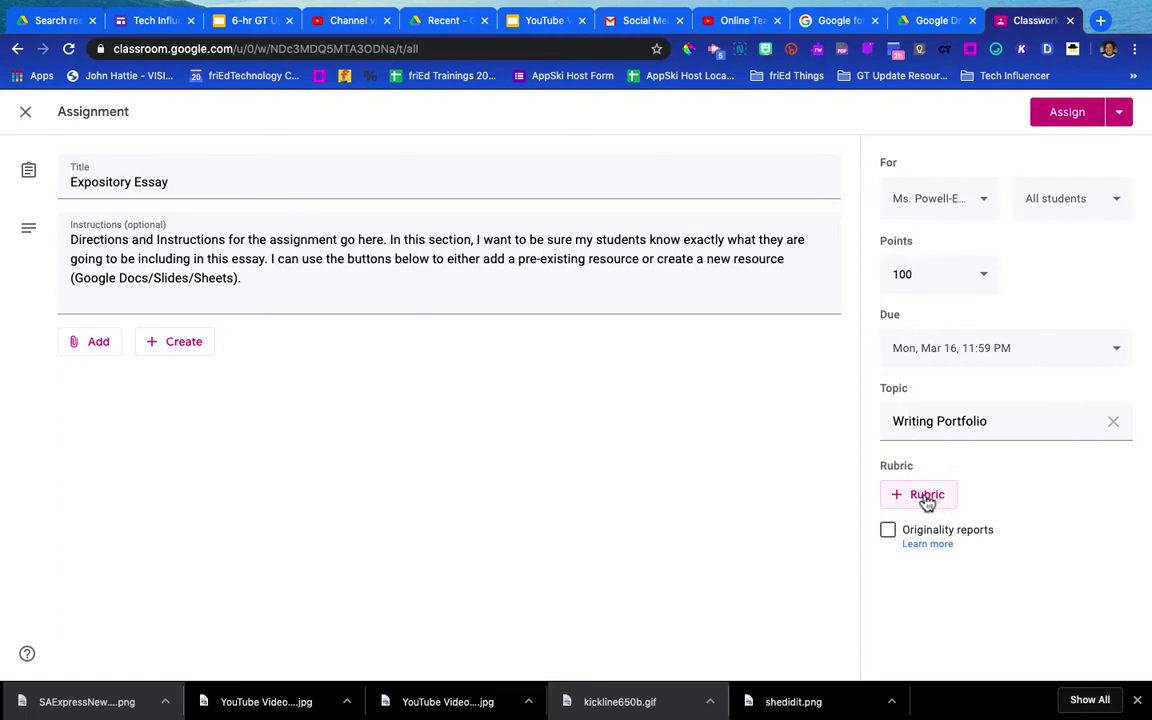
Open the + Rubric menu on the Expository Essay assignment
left_click(927, 497)
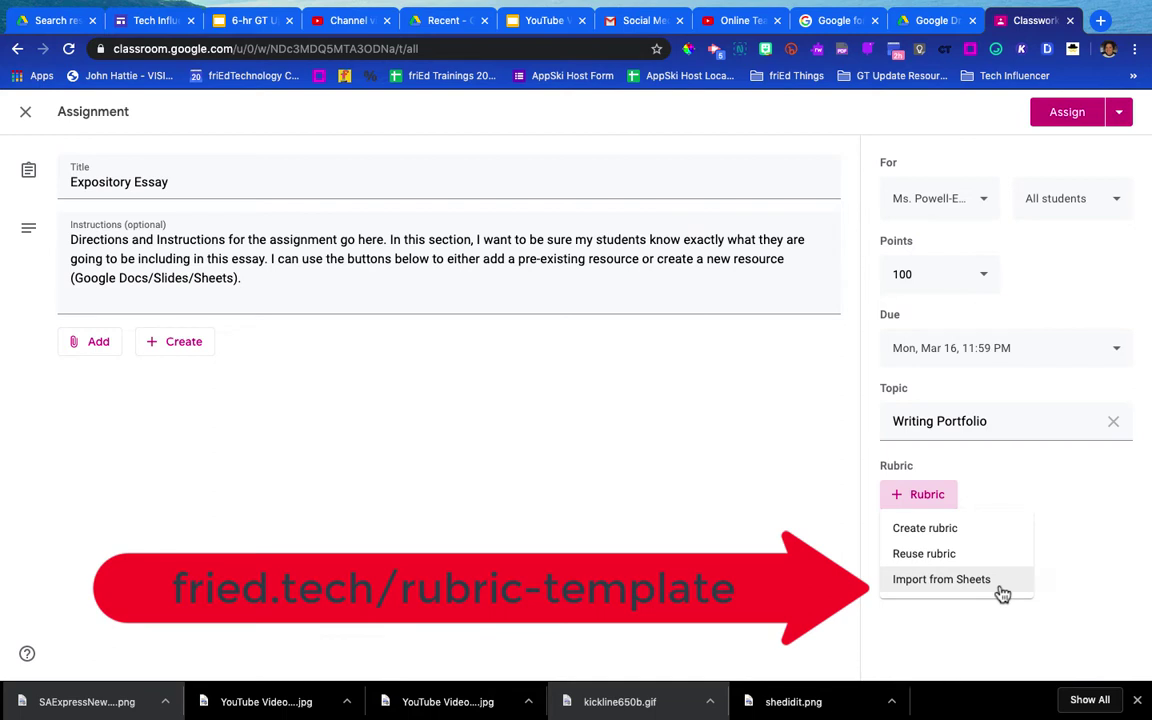
Create a new rubric and title its first criterion 'Grammar', described as 'What characteristics we're looking for'
left_click(956, 538)
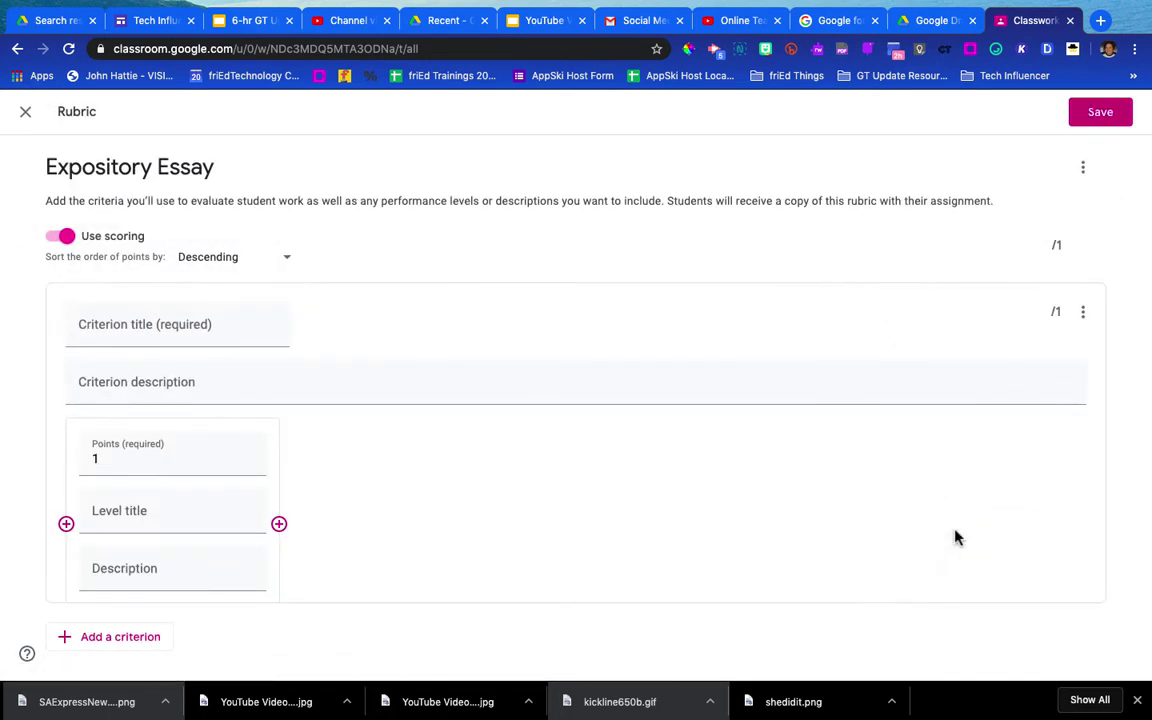
left_click_drag(120, 167, 230, 178)
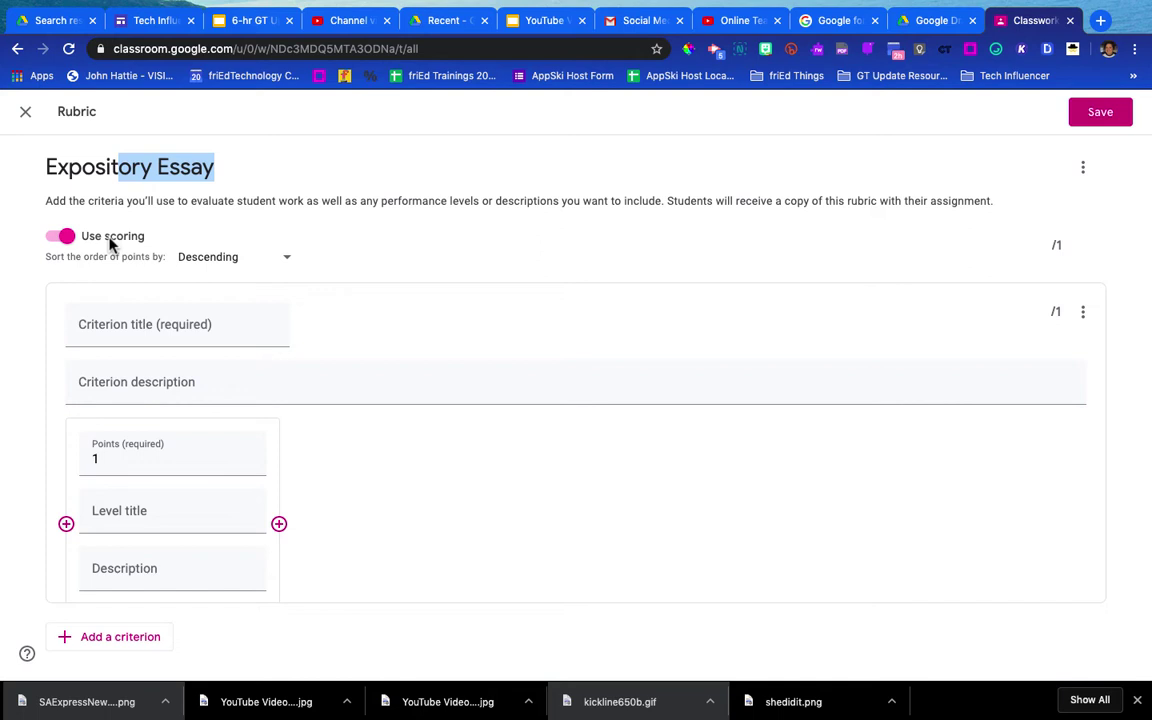
left_click(114, 333)
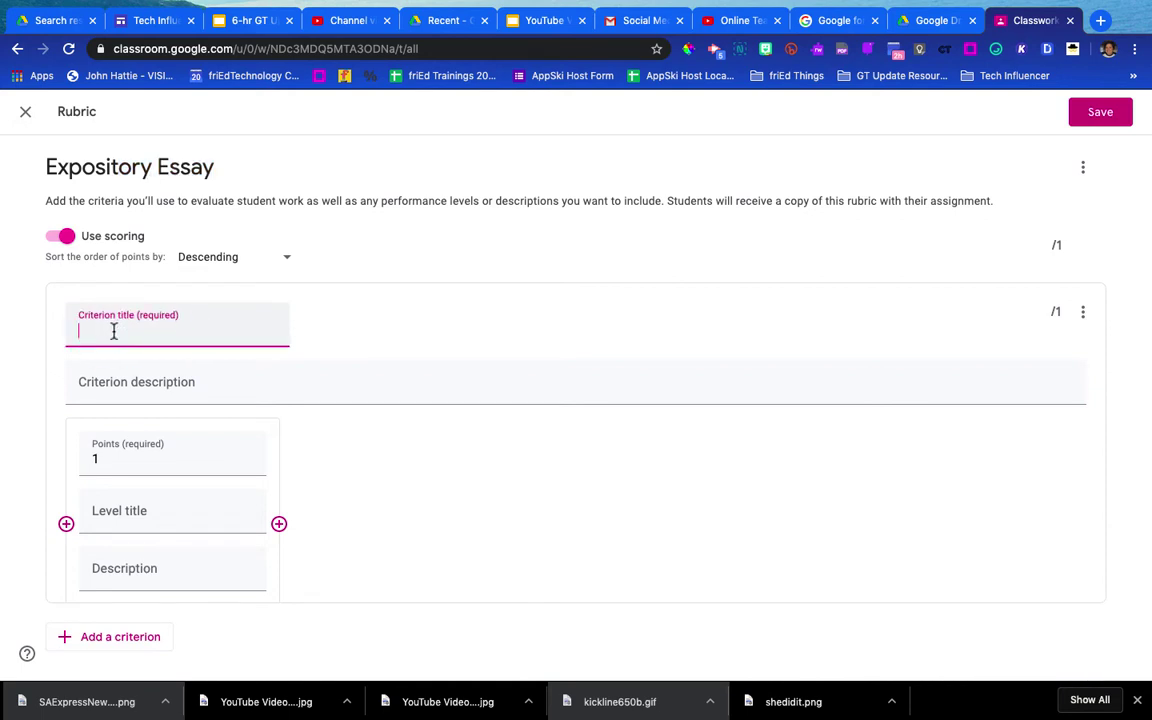
type("Grammar")
left_click(113, 388)
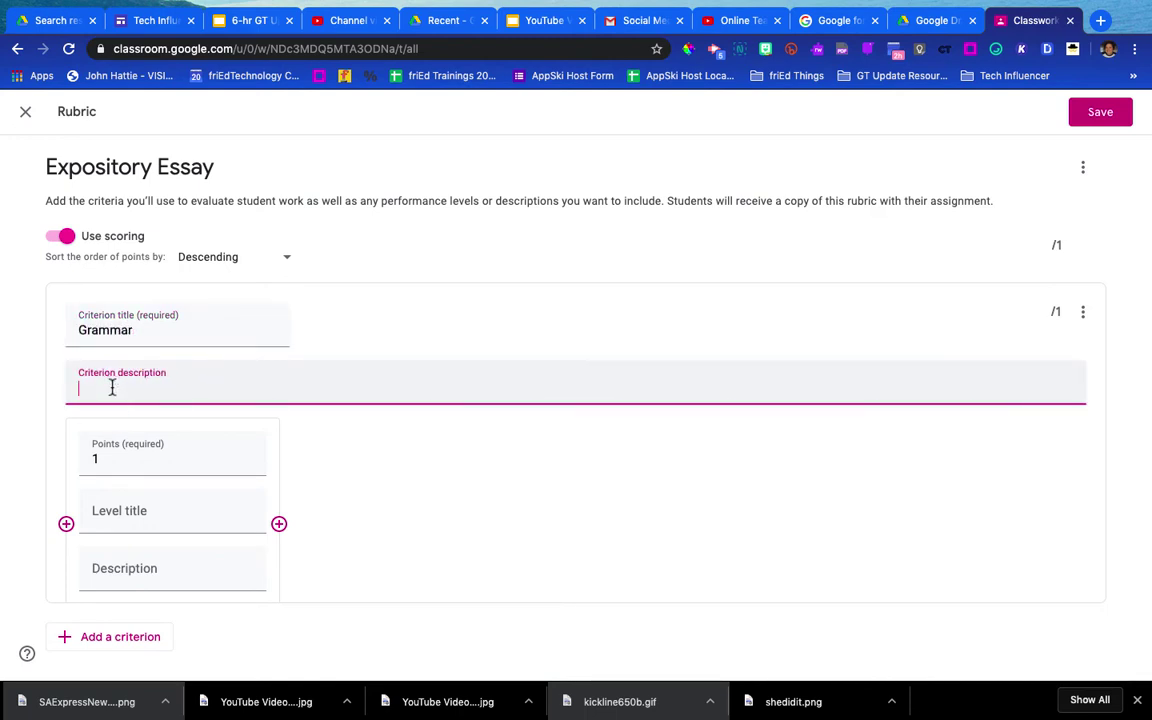
type("What characteristics we're looking for")
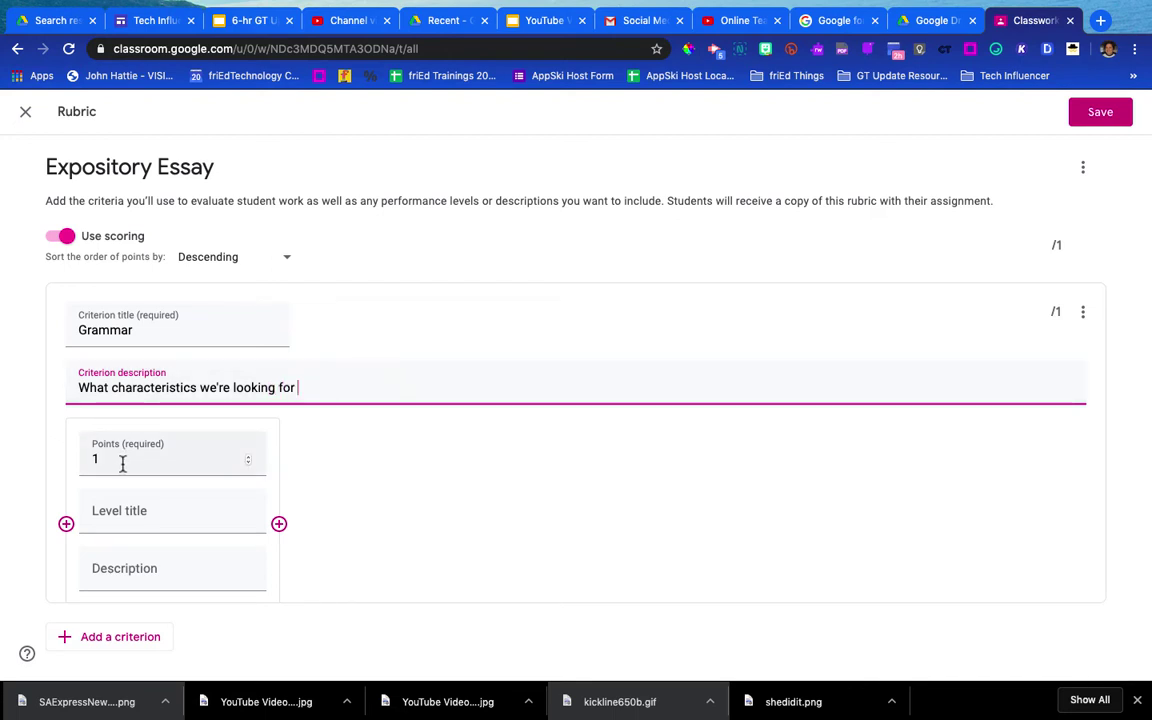
Set Grammar's first level to 4 points, 'Distinguished', described 'How to get 4 points'
left_click(122, 461)
double_click(95, 428)
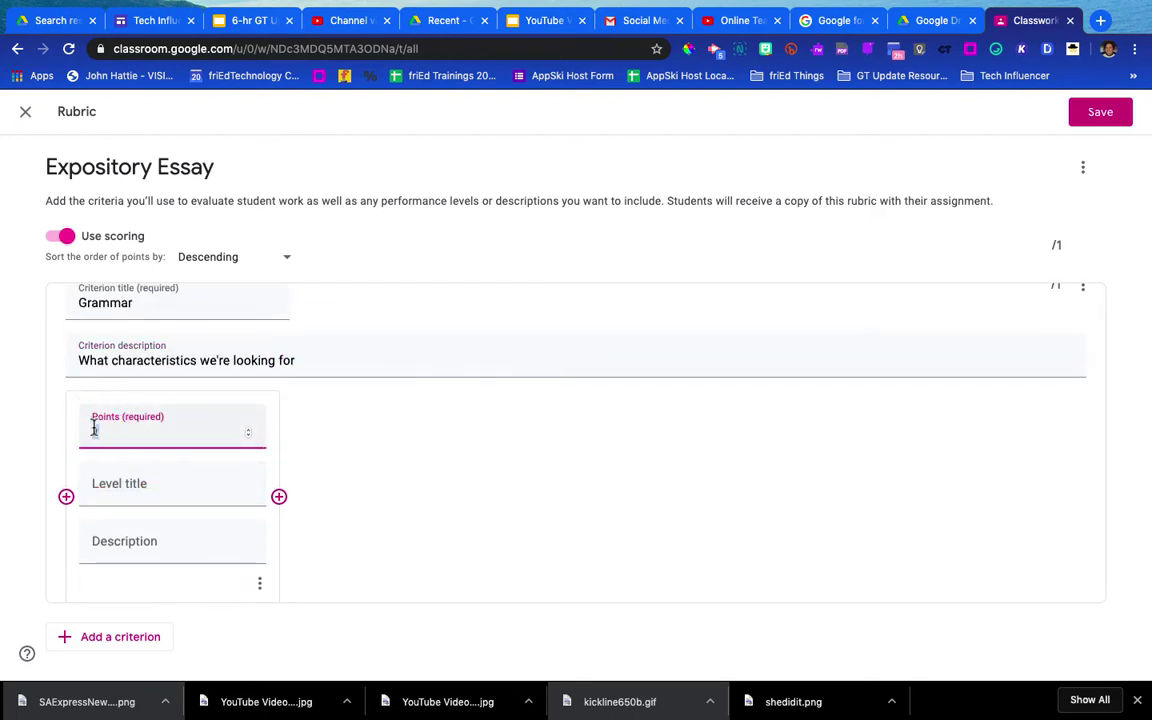
type("4")
left_click(140, 483)
type("Distinguished")
left_click(143, 552)
type("How to get ")
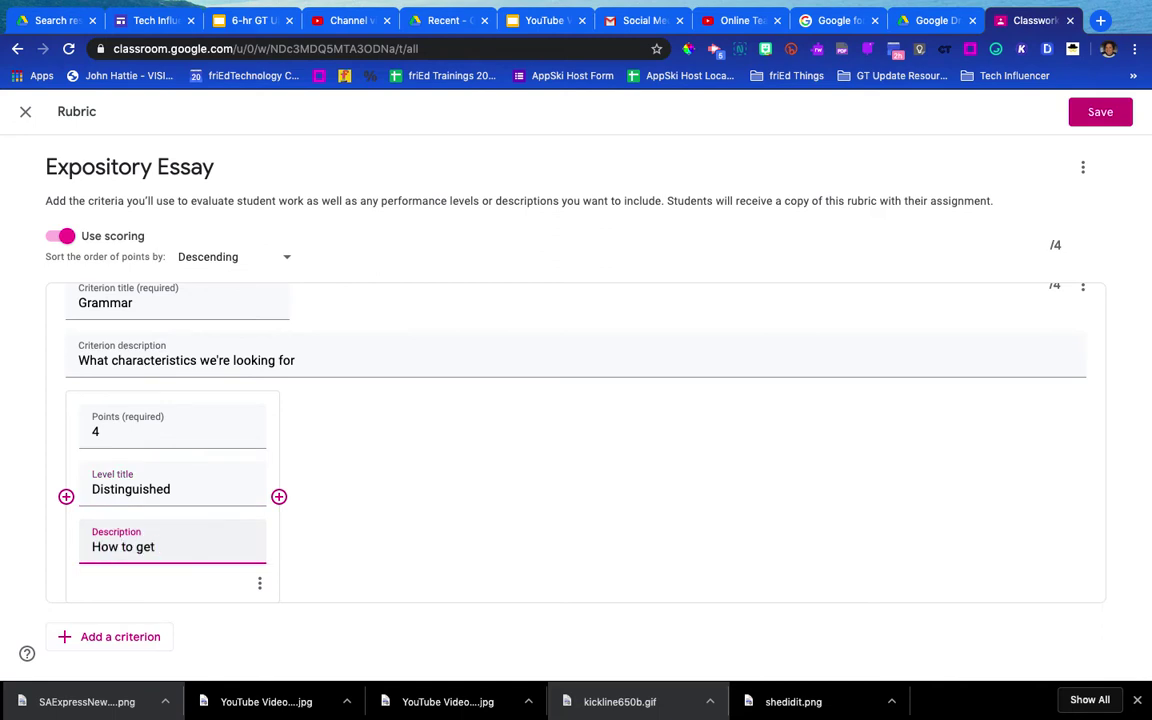
type("4 points")
Add a second Grammar level: 3 points, 'Proficient', described 'How to get 3 points'
left_click(280, 499)
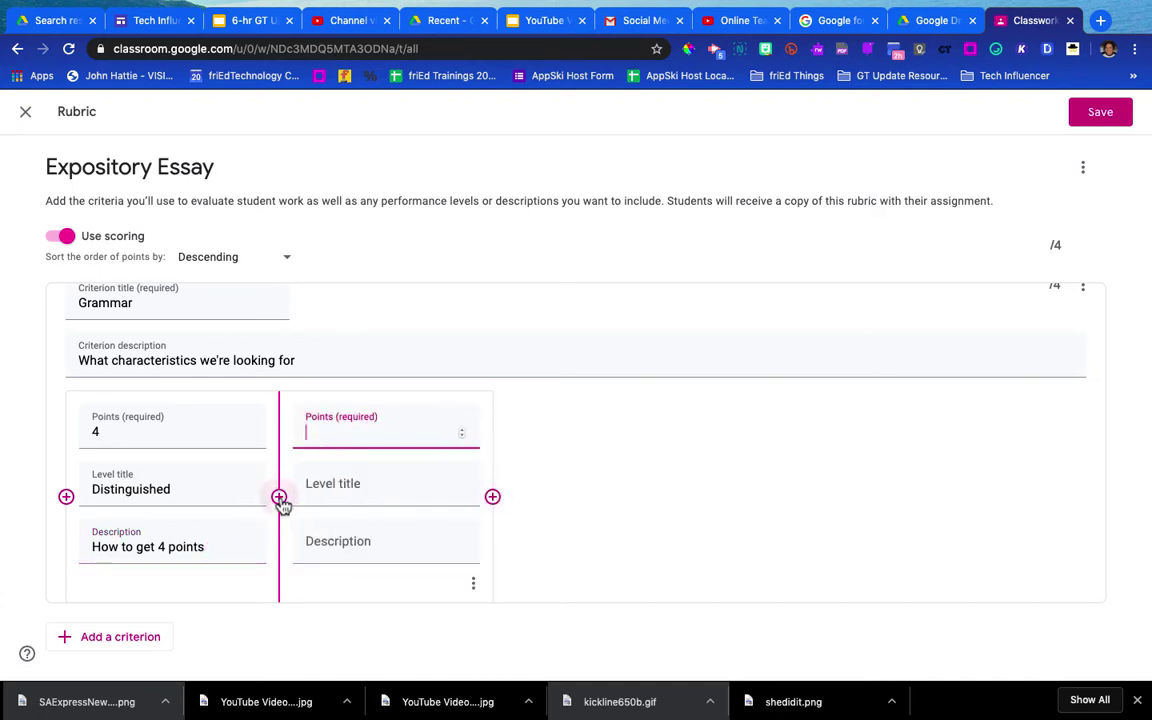
left_click(337, 429)
type("3")
left_click(331, 488)
type("Proficient")
key("Tab")
type("How to get 3 points")
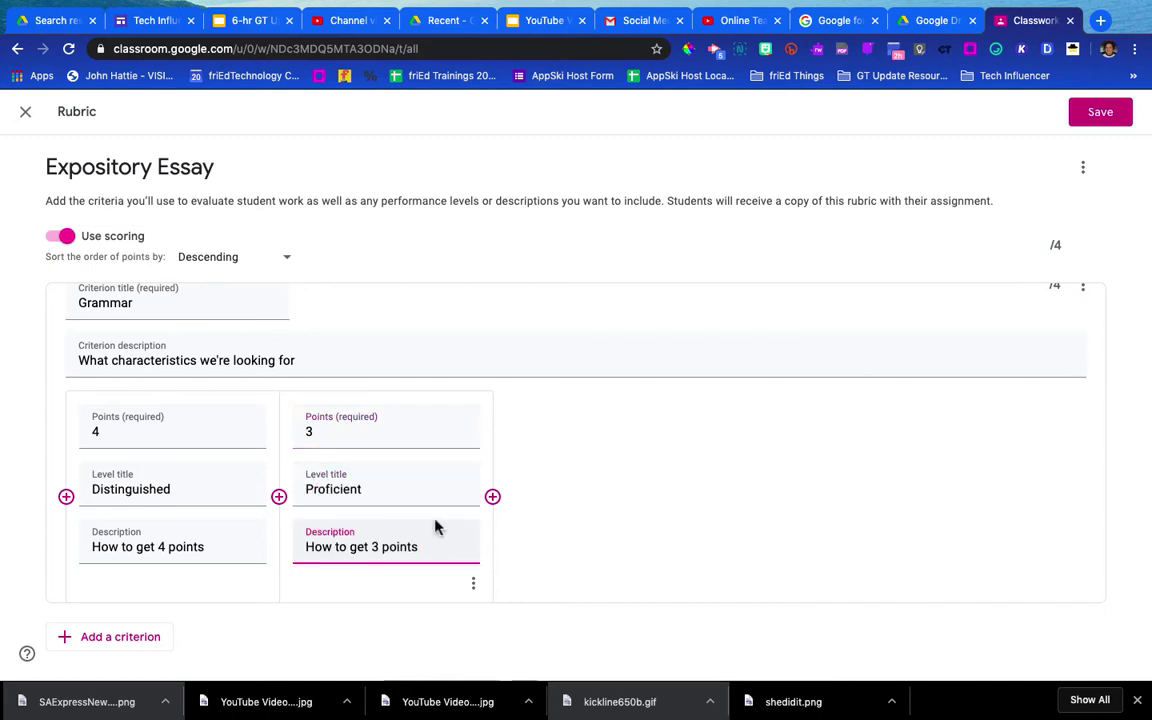
Add a third Grammar level: 2 points, 'Needs Improvement', described 'How to get 2 points'
left_click(491, 497)
type("2")
left_click(548, 496)
type("Needs Improvement")
key("Tab")
type("How to get 2 points")
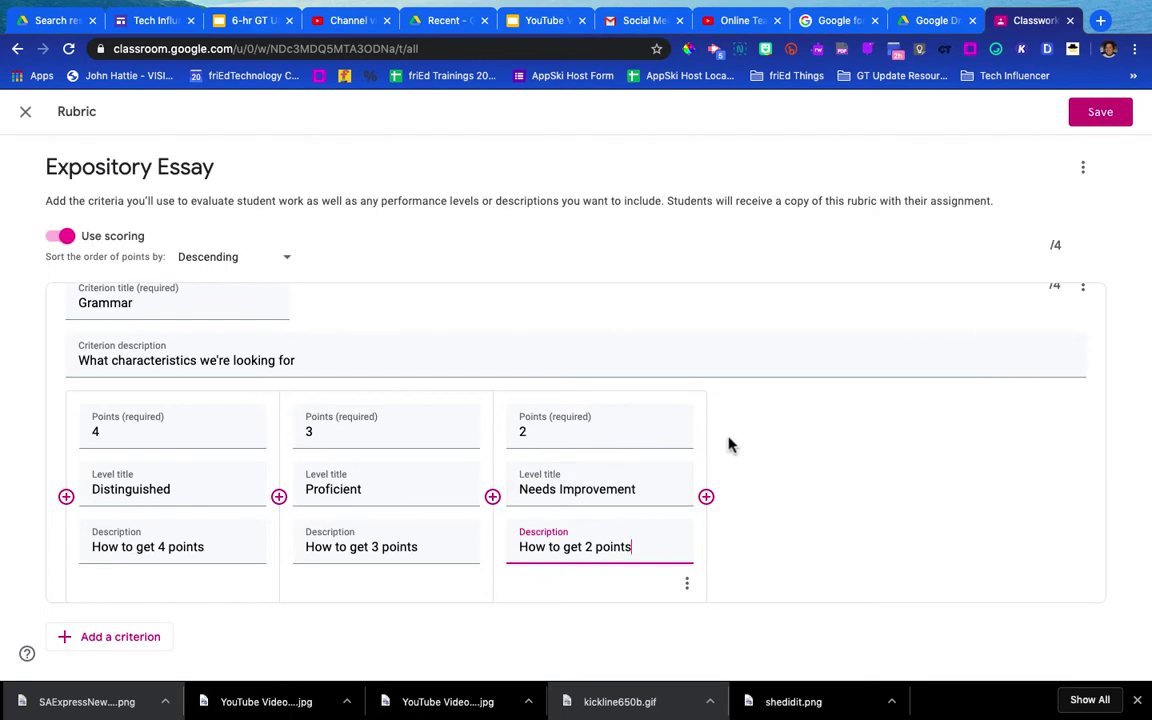
scroll(729, 444, "down", 1)
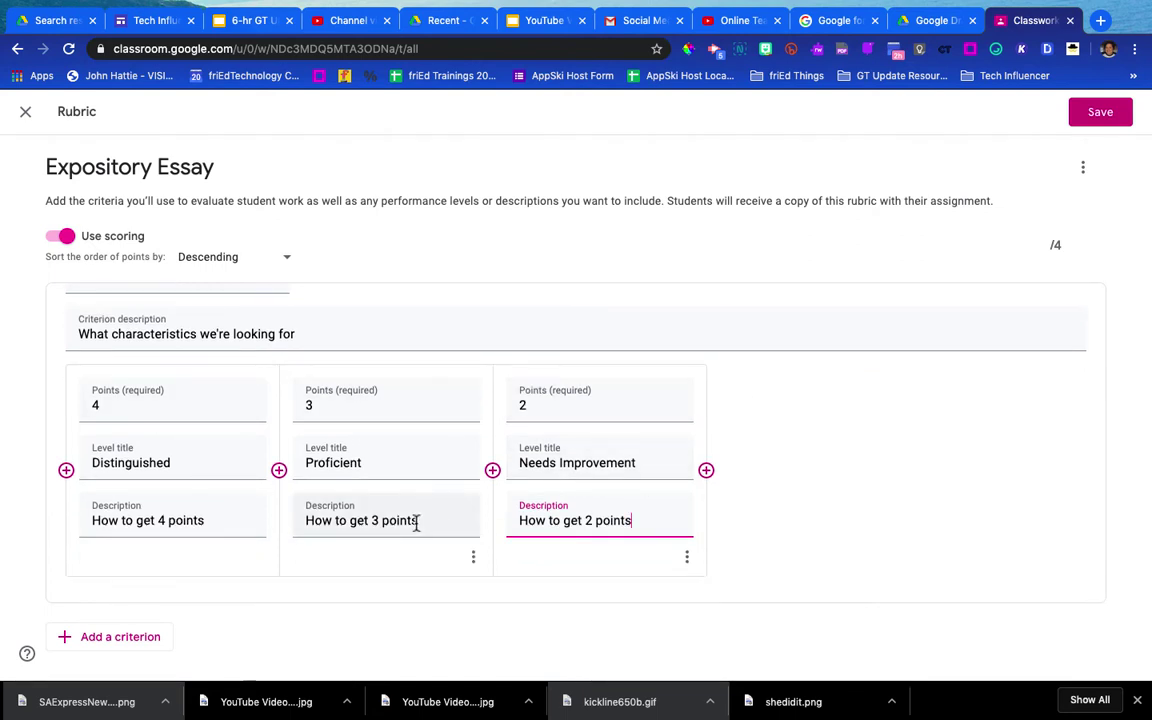
scroll(415, 521, "up", 2)
scroll(415, 521, "down", 2)
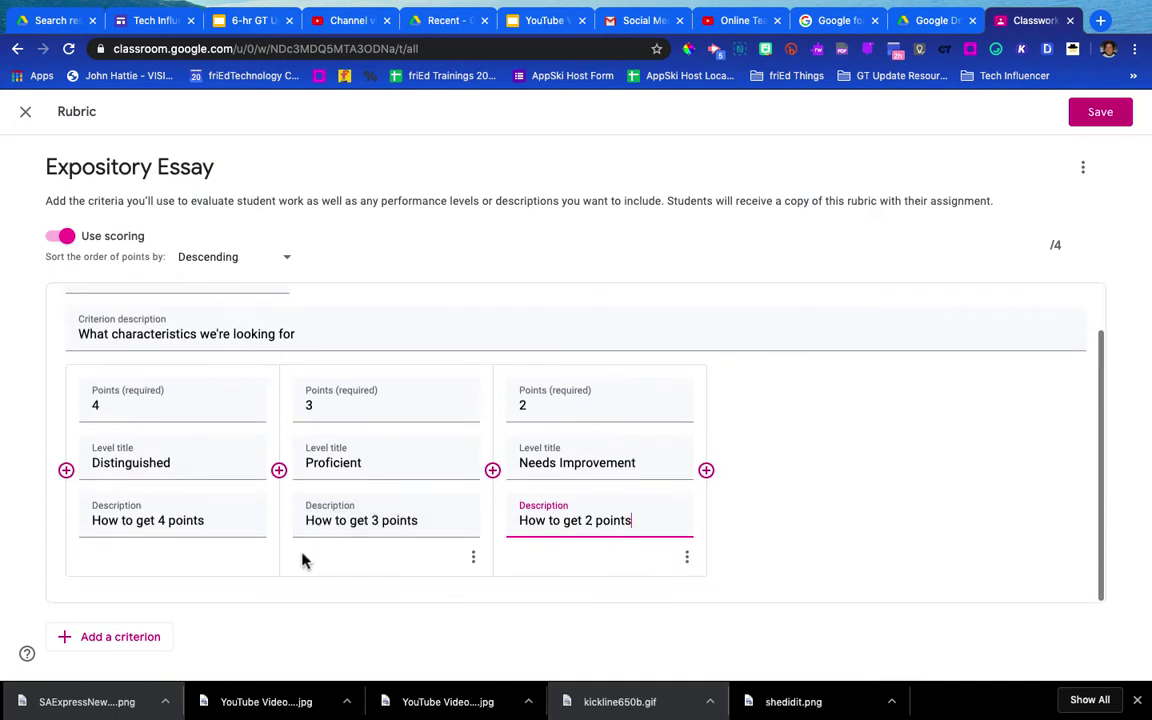
Add a 'Clarity' criterion described as 'Describe characteristics of Clarity that we're looking for'
left_click(122, 637)
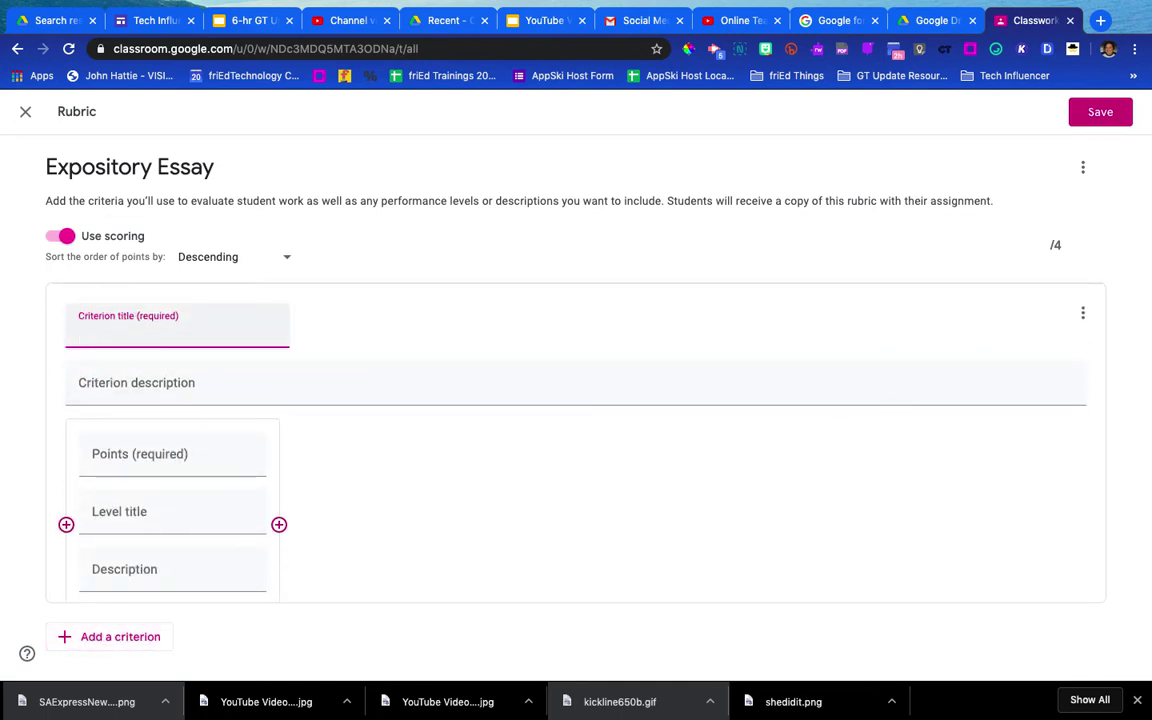
type("Clarity")
left_click(110, 393)
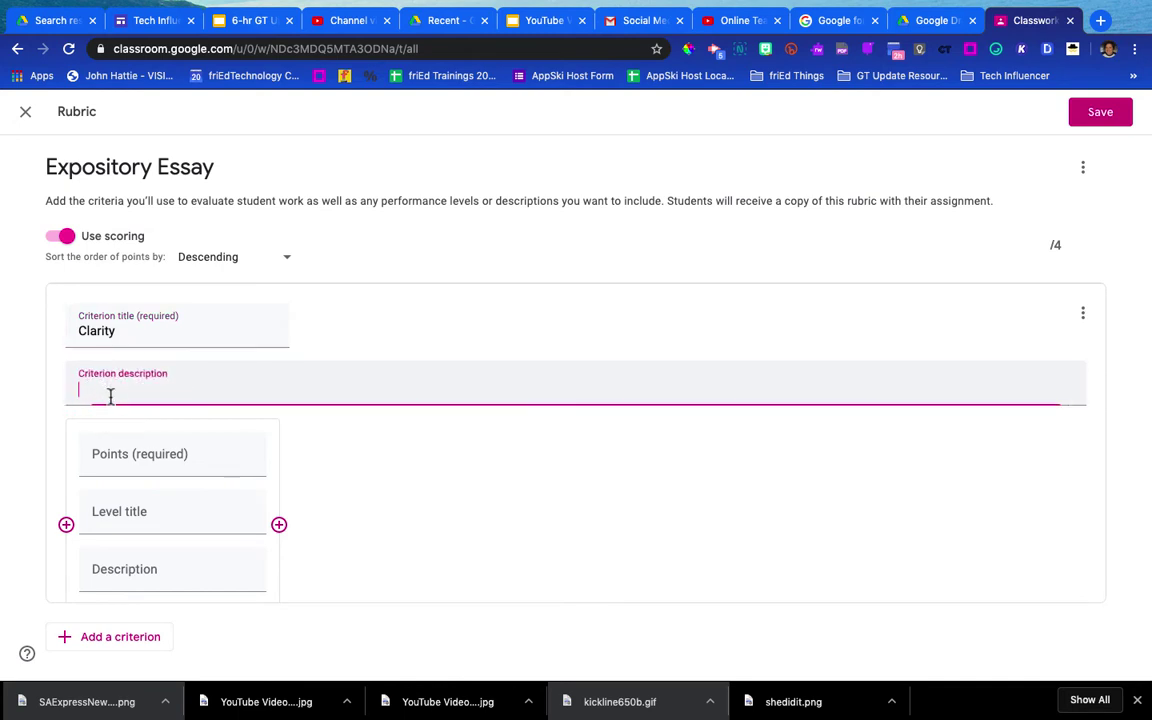
type("Describe")
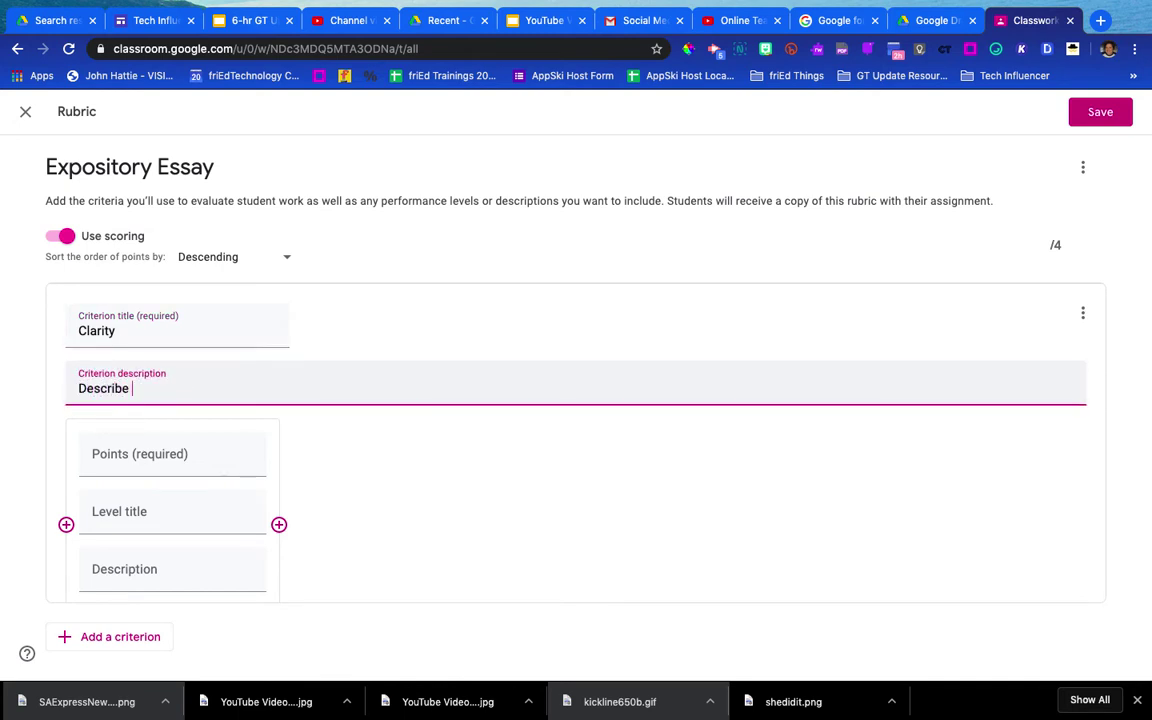
type(" characteristics of Clarity that we're looking for")
Set Clarity's first level to 4 points, 'Distinguished', described 'How to get 4 points'
left_click(109, 469)
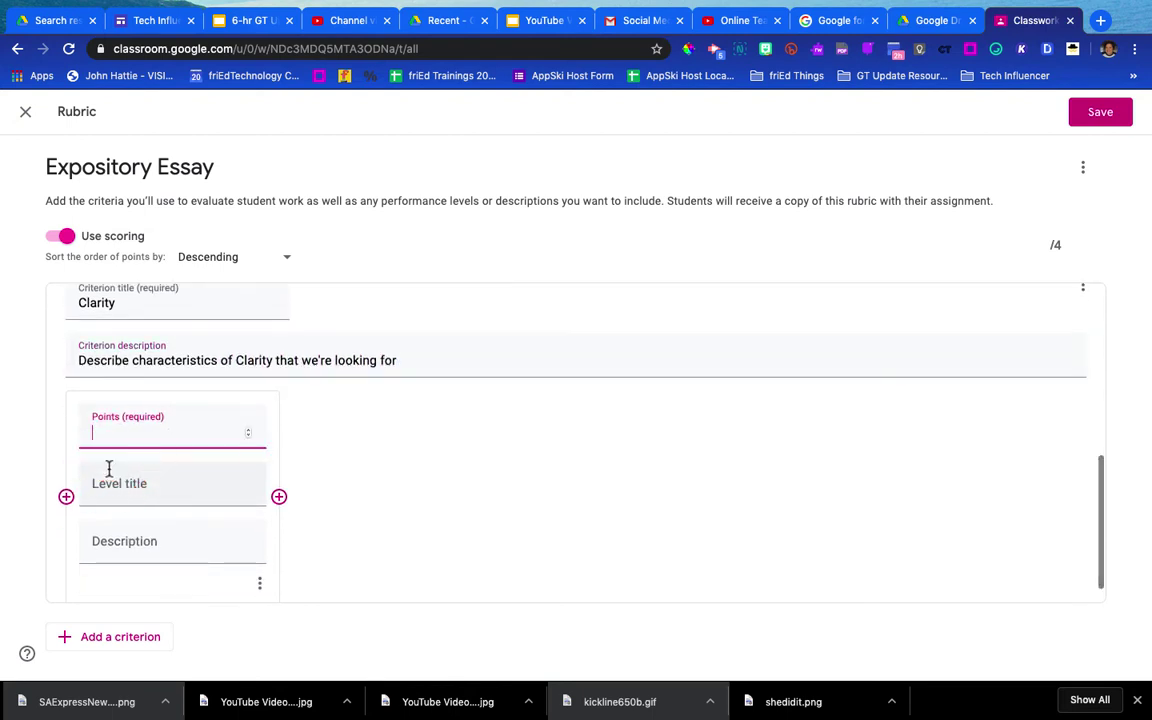
type("4")
left_click(118, 500)
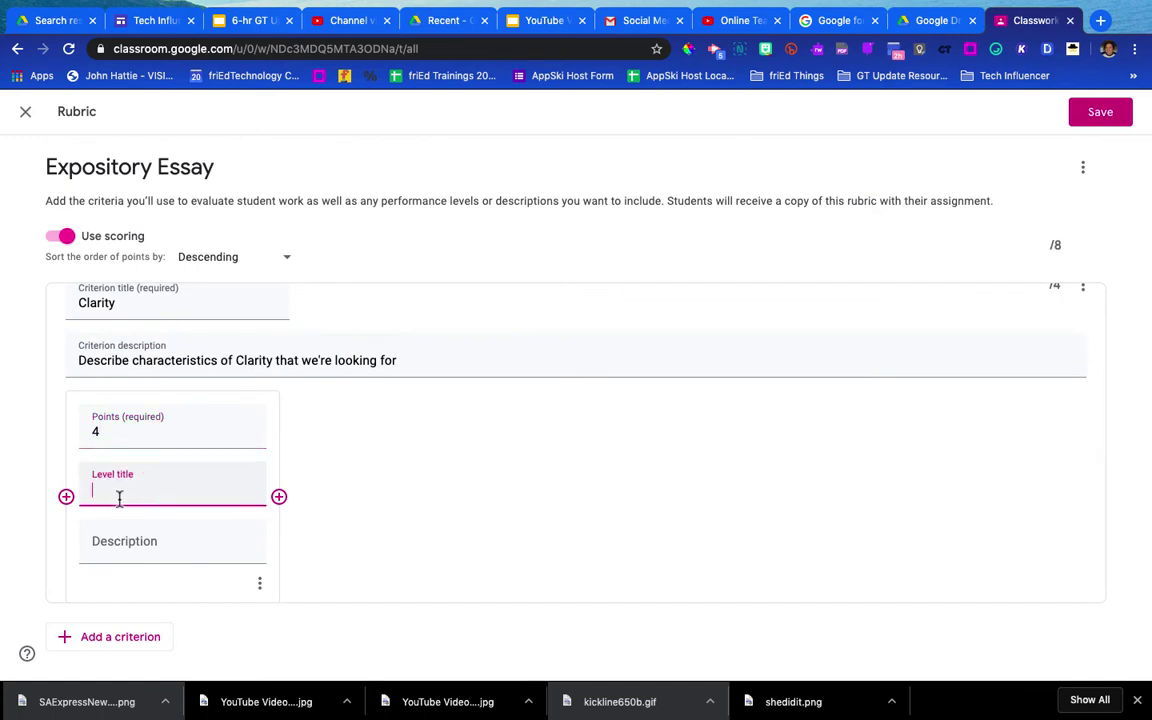
type("Distinguished")
left_click(130, 539)
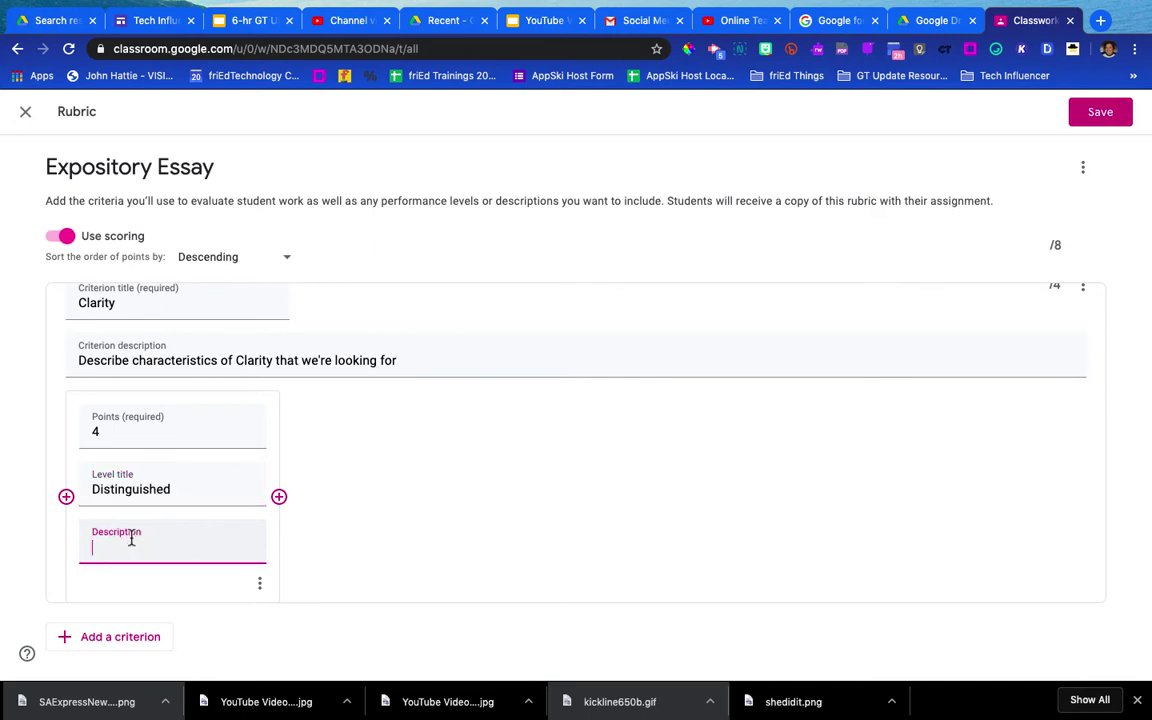
type("How to get 4 points")
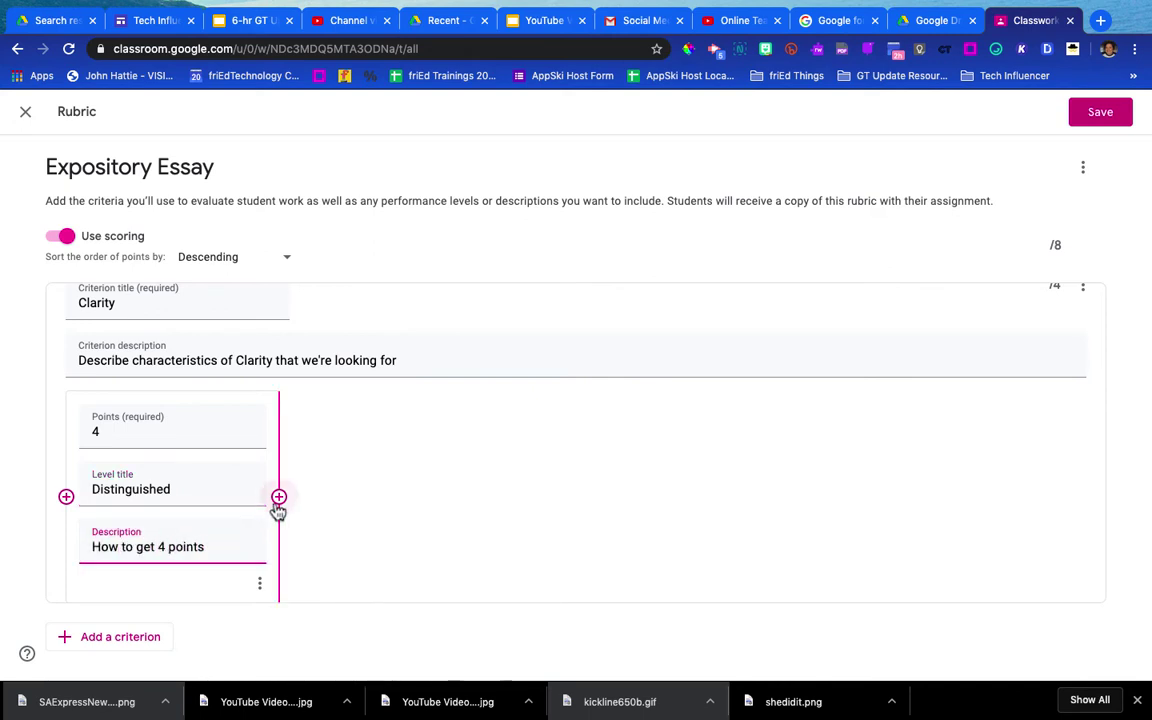
Add a second Clarity level: 3 points, 'Proficient', described 'How to get 3 points', then review the rubric
left_click(279, 497)
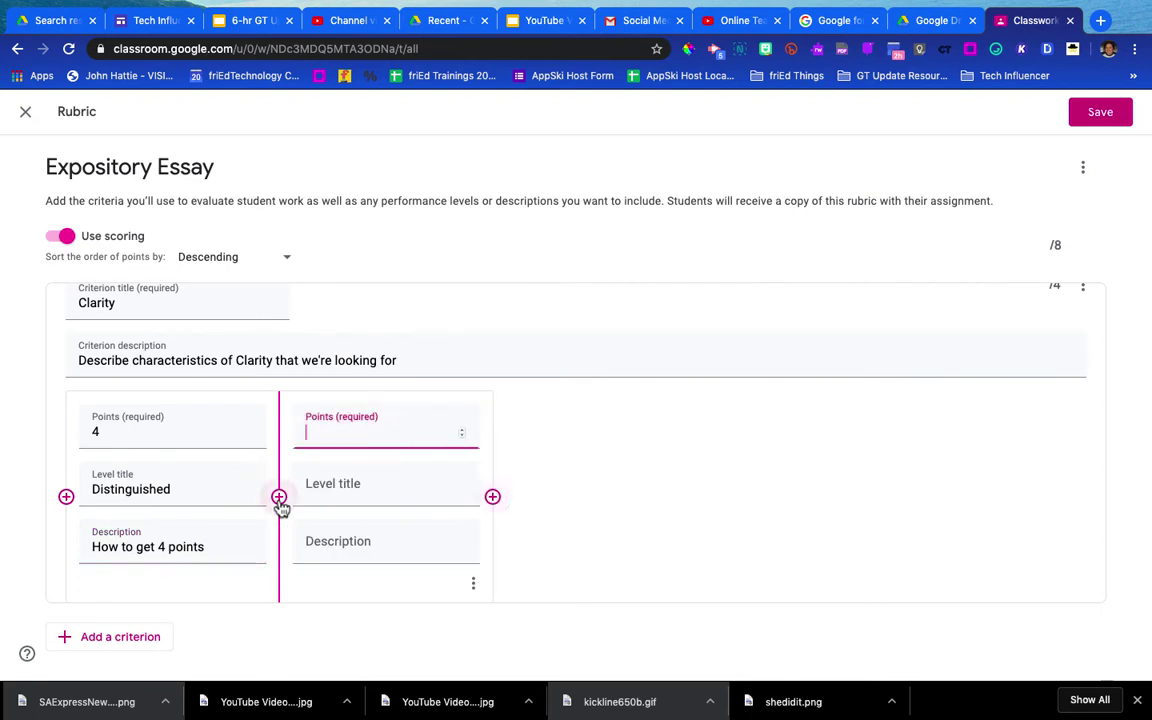
left_click(342, 433)
type("3")
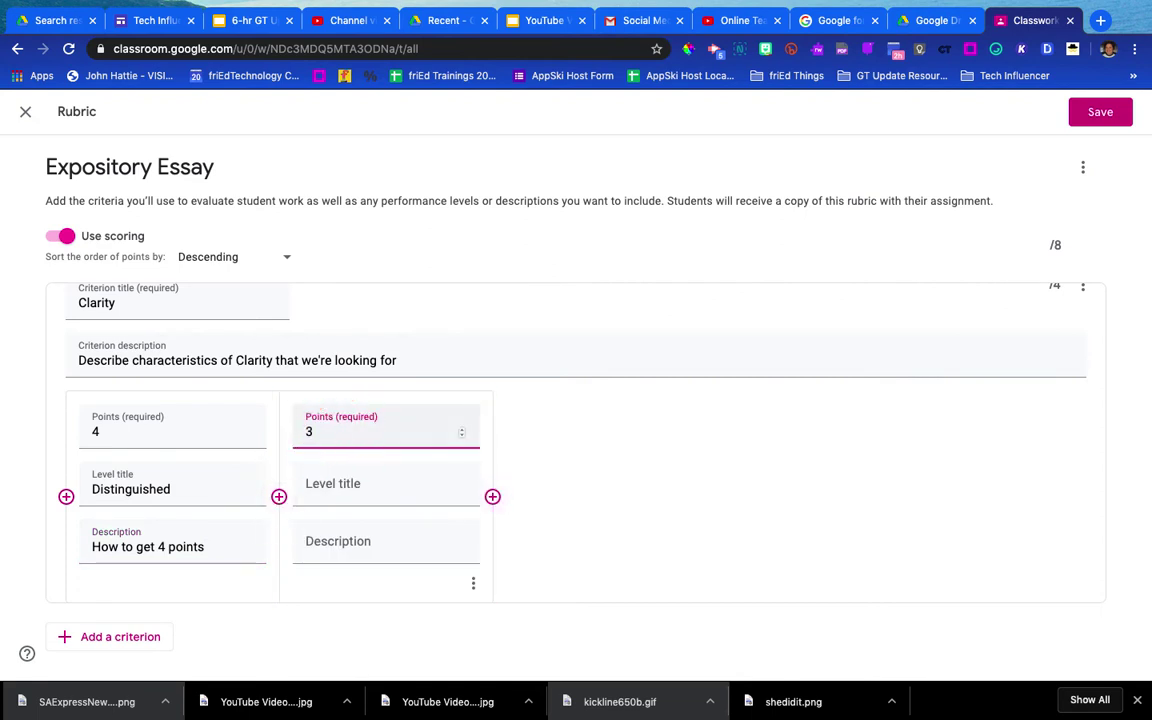
type("3")
key("Tab")
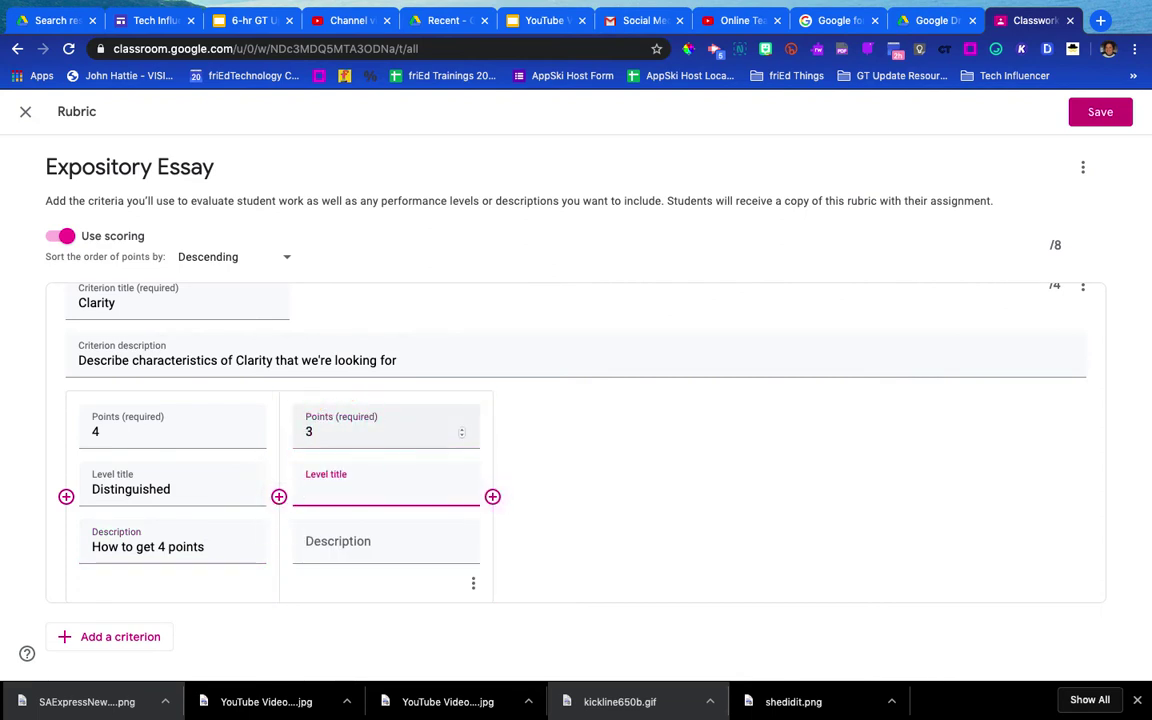
type("Proficient")
key("Tab")
type("How to get 3 ")
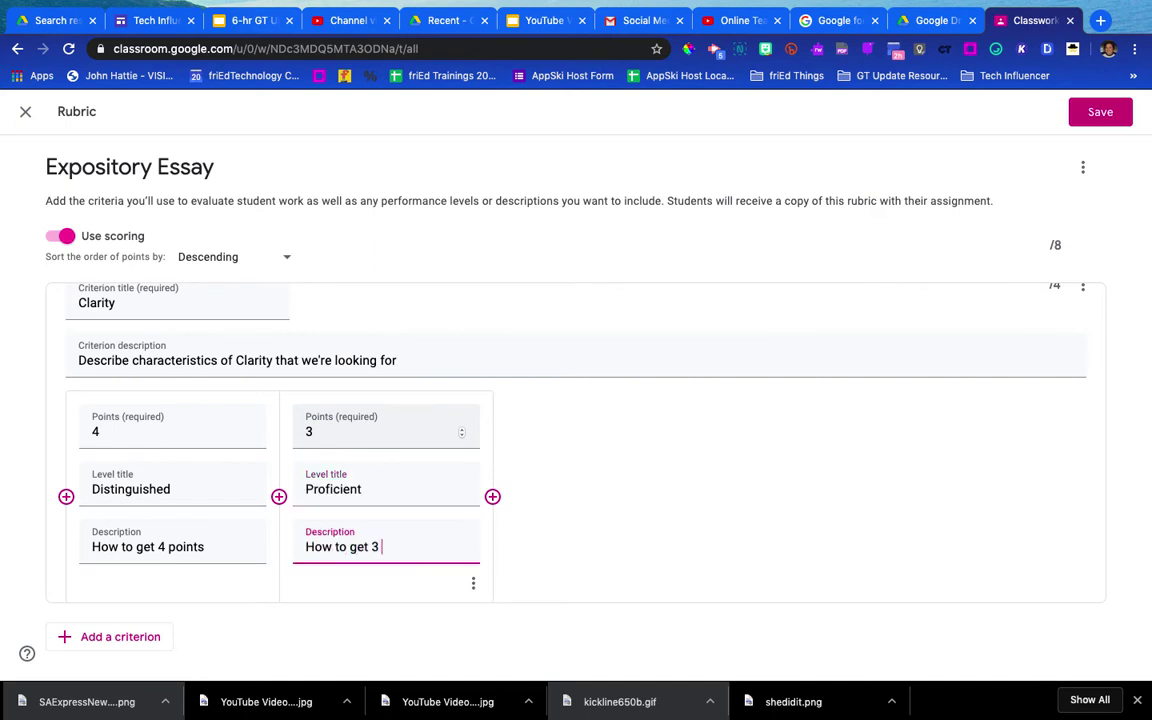
type("points")
scroll(581, 465, "up", 3)
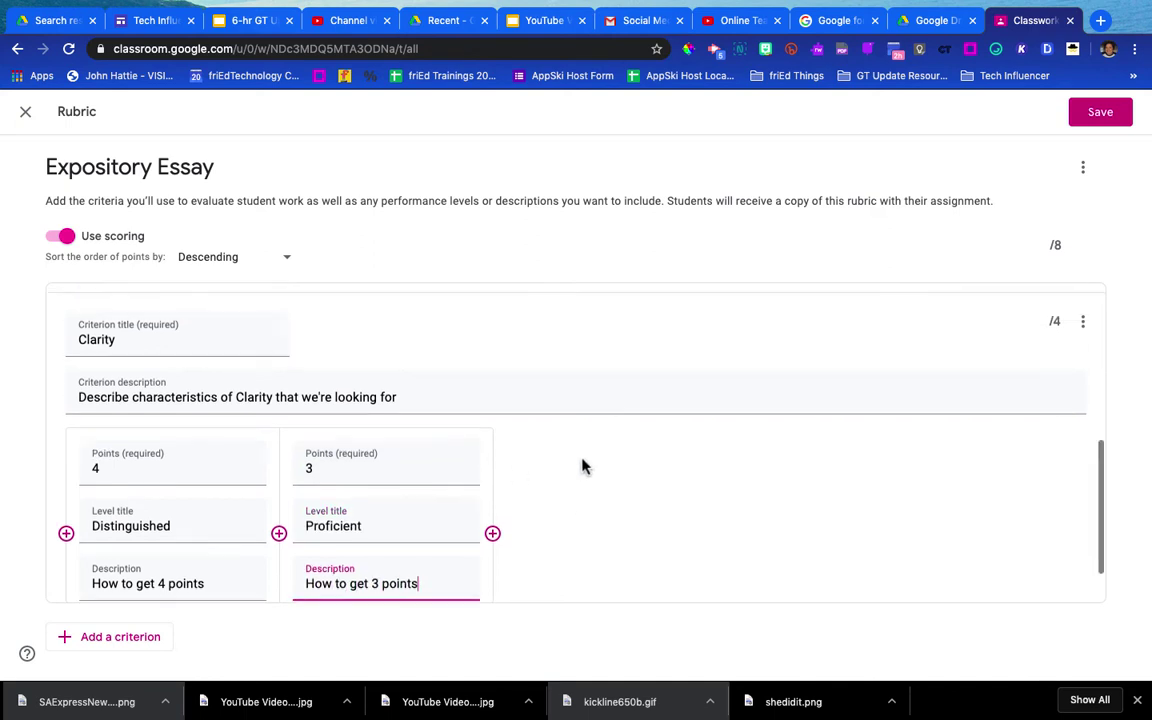
scroll(583, 465, "down", 2)
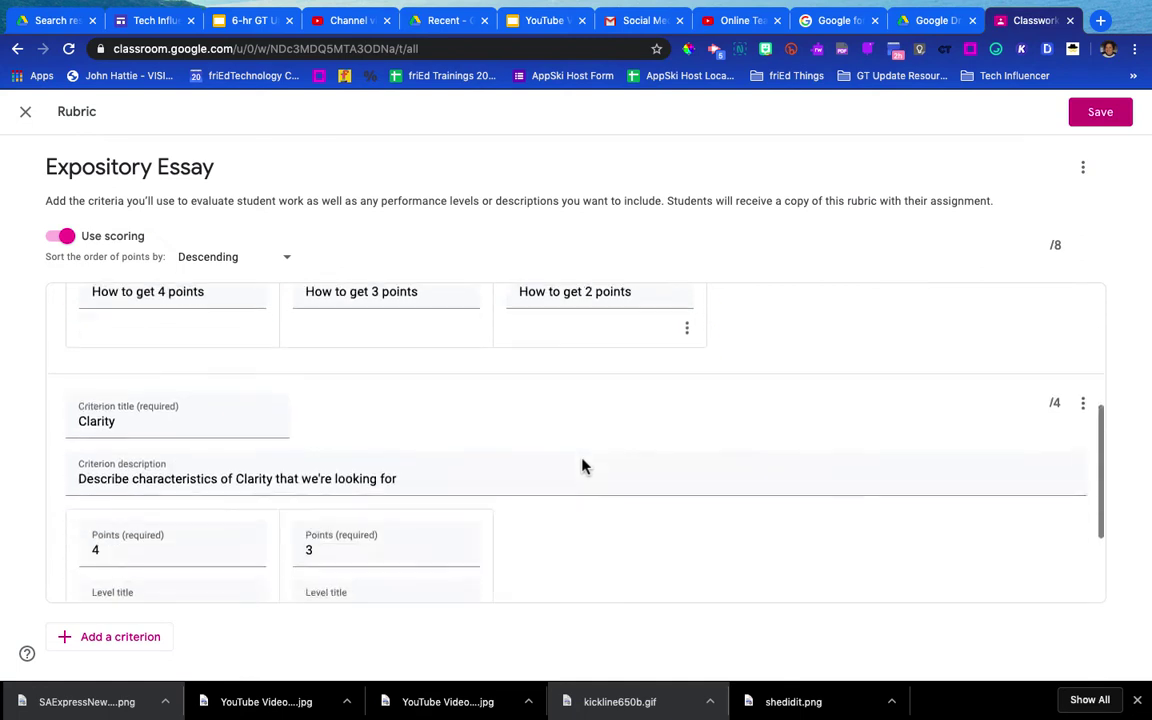
scroll(583, 466, "down", 3)
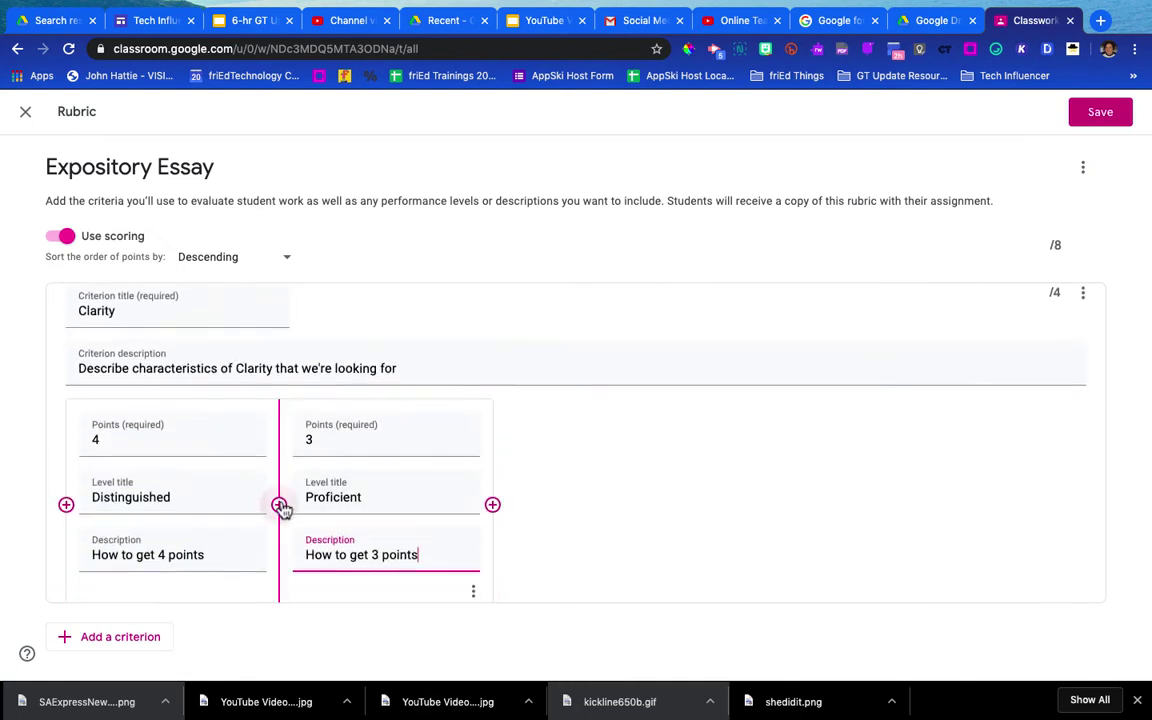
scroll(494, 505, "down", 1)
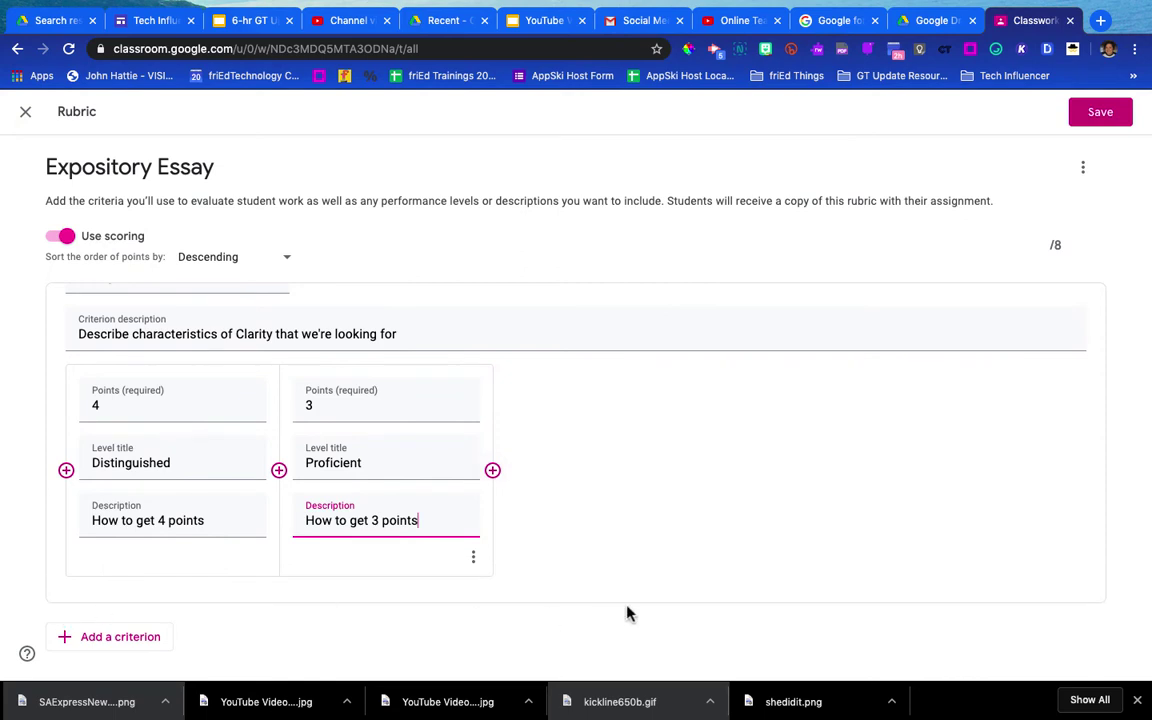
scroll(685, 479, "up", 1)
scroll(685, 479, "up", 3)
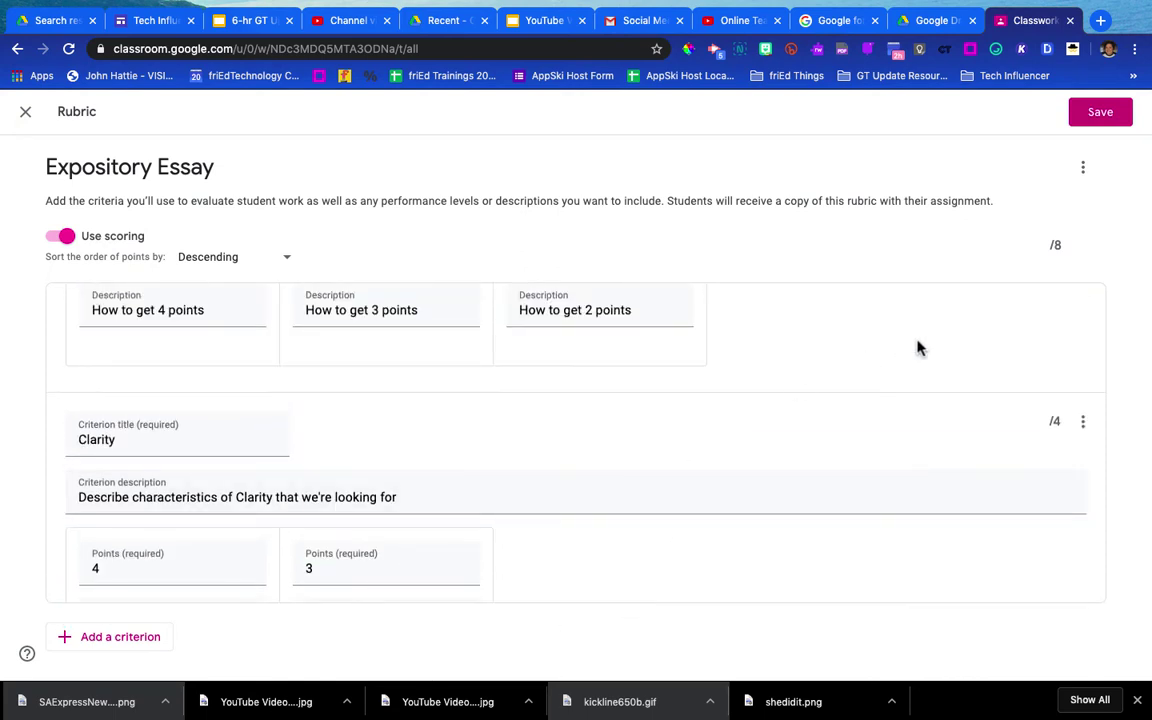
Save the 8-point rubric, then delete it from the Expository Essay assignment
left_click(1100, 114)
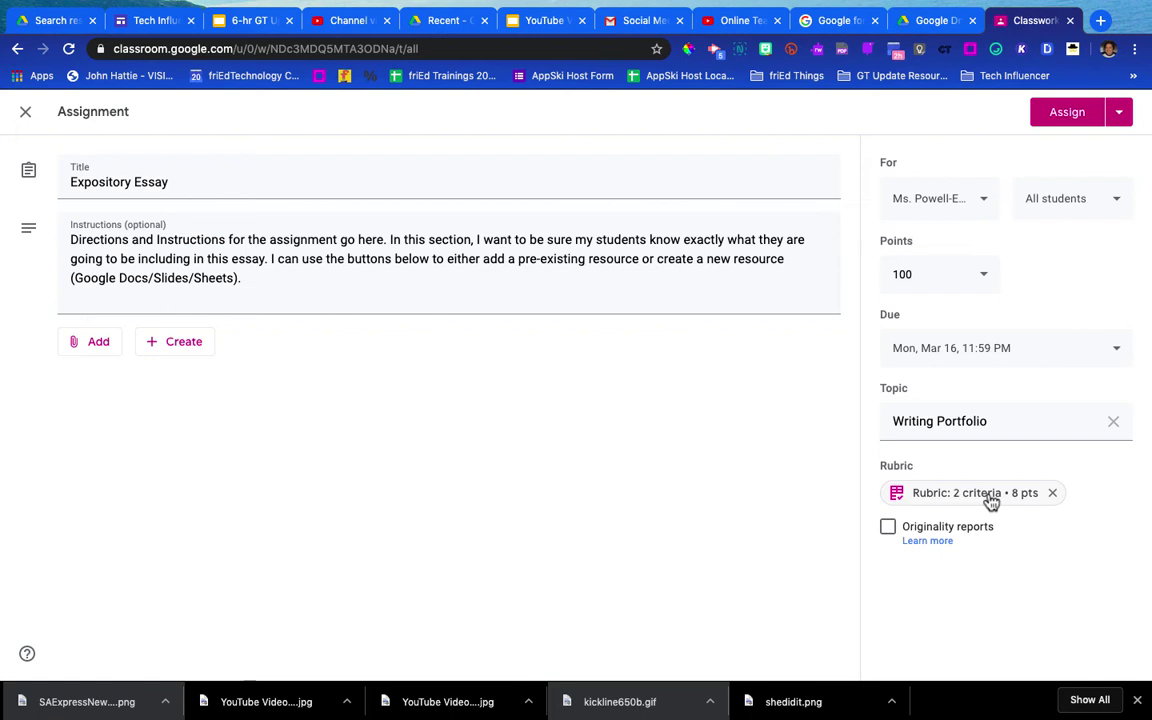
left_click(1052, 493)
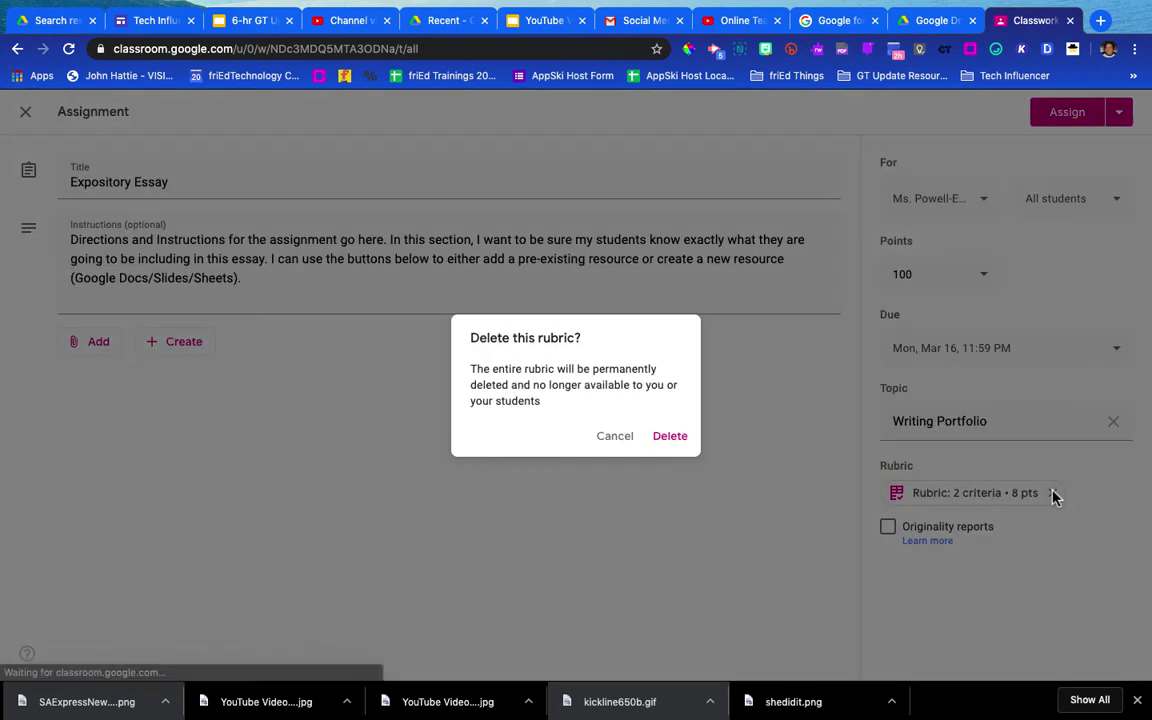
left_click(686, 441)
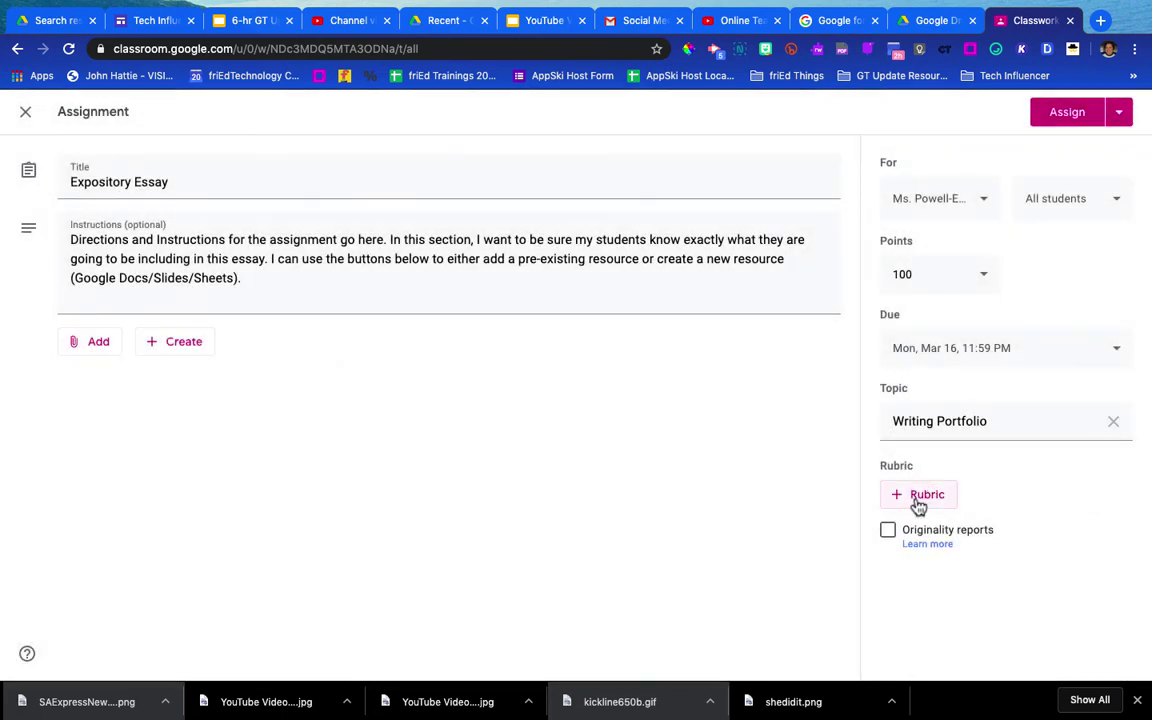
Reuse the Expository & Procedural Texts rubric from the 2019-20 Rubrics (ELA) class
left_click(926, 497)
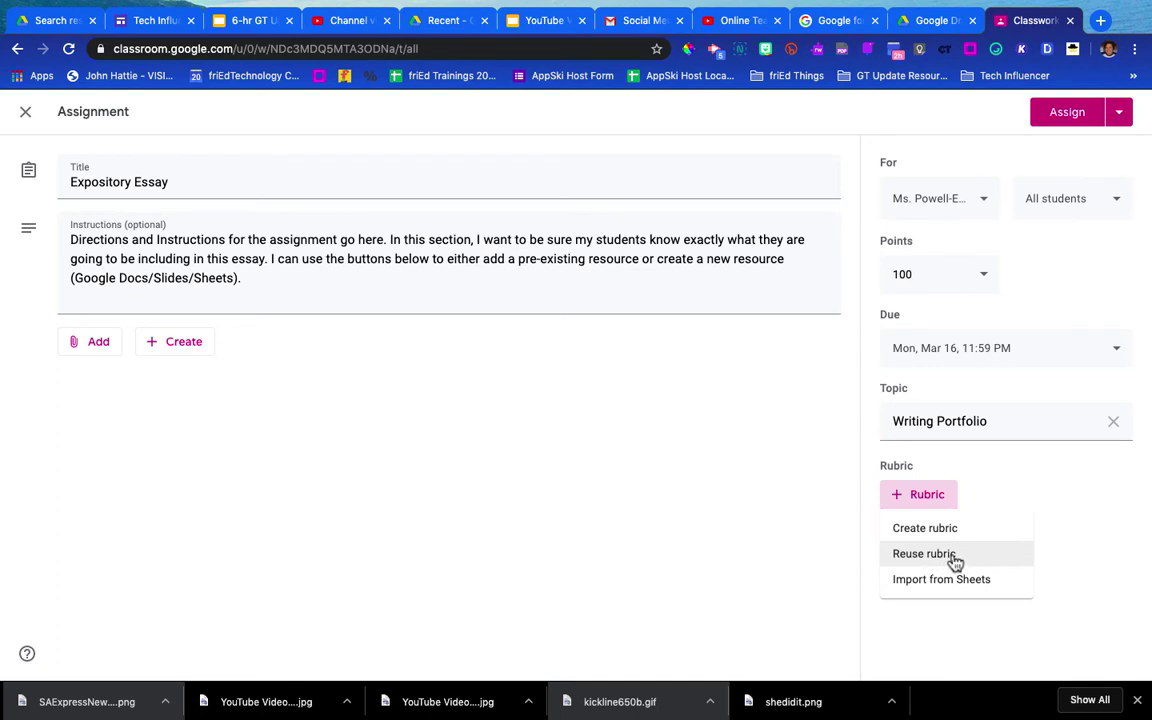
left_click(953, 561)
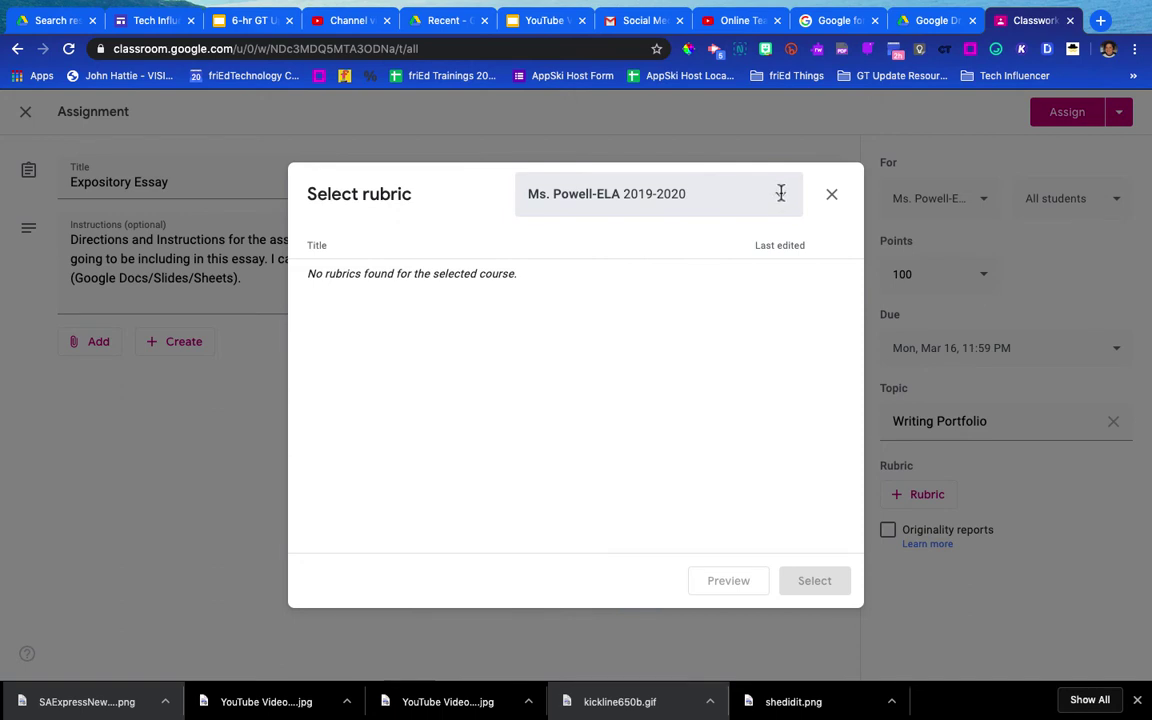
left_click(781, 197)
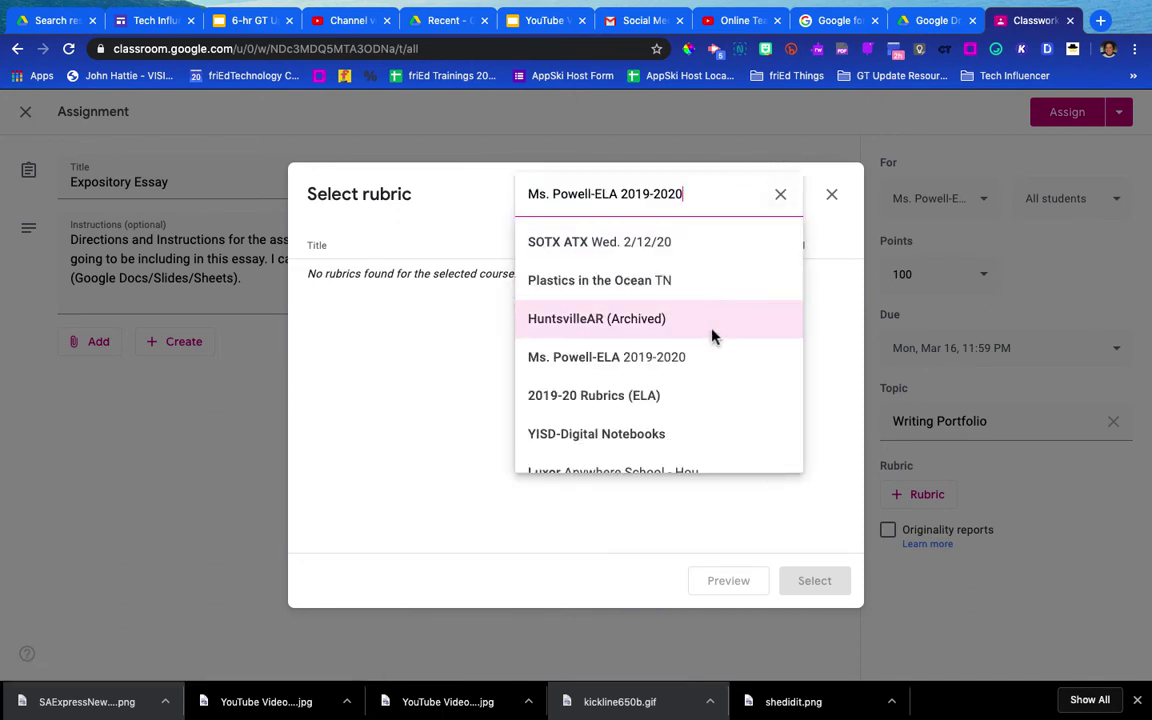
left_click(594, 397)
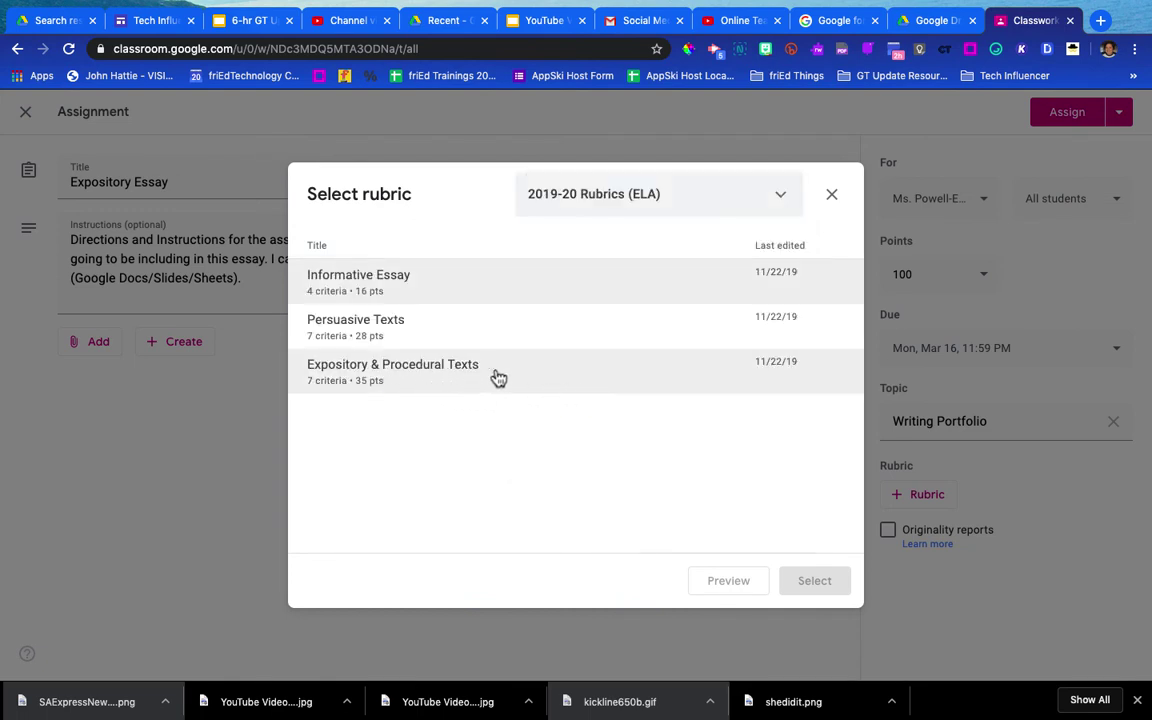
left_click(463, 380)
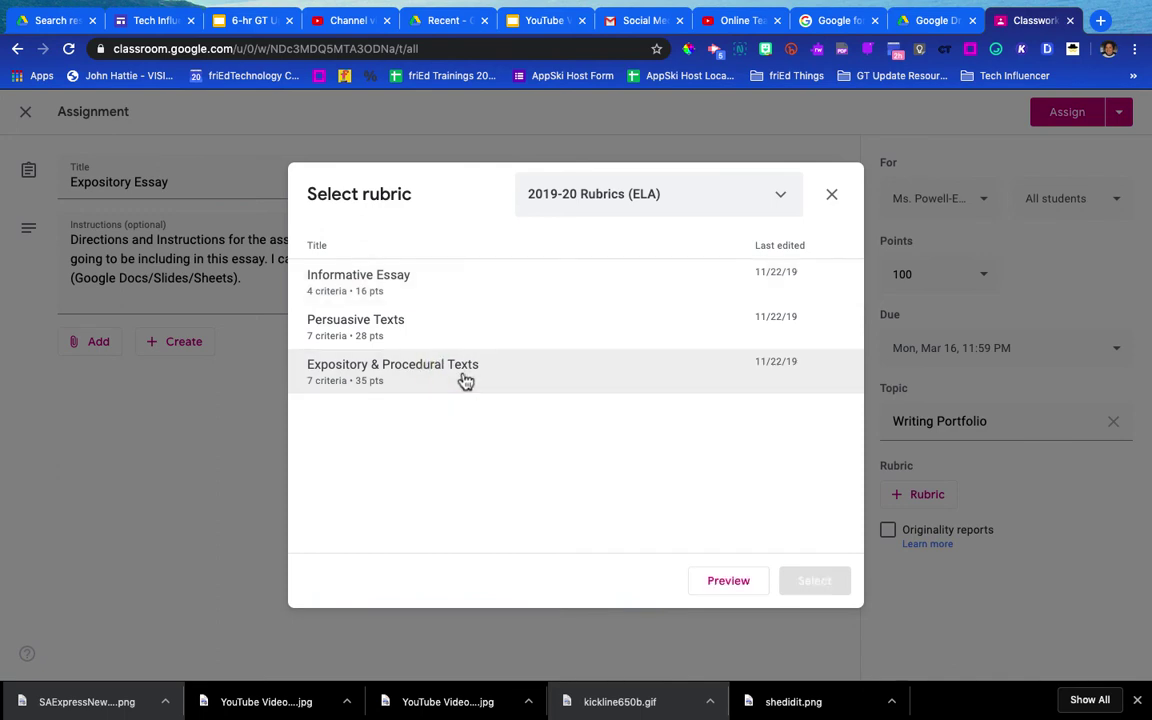
left_click(813, 584)
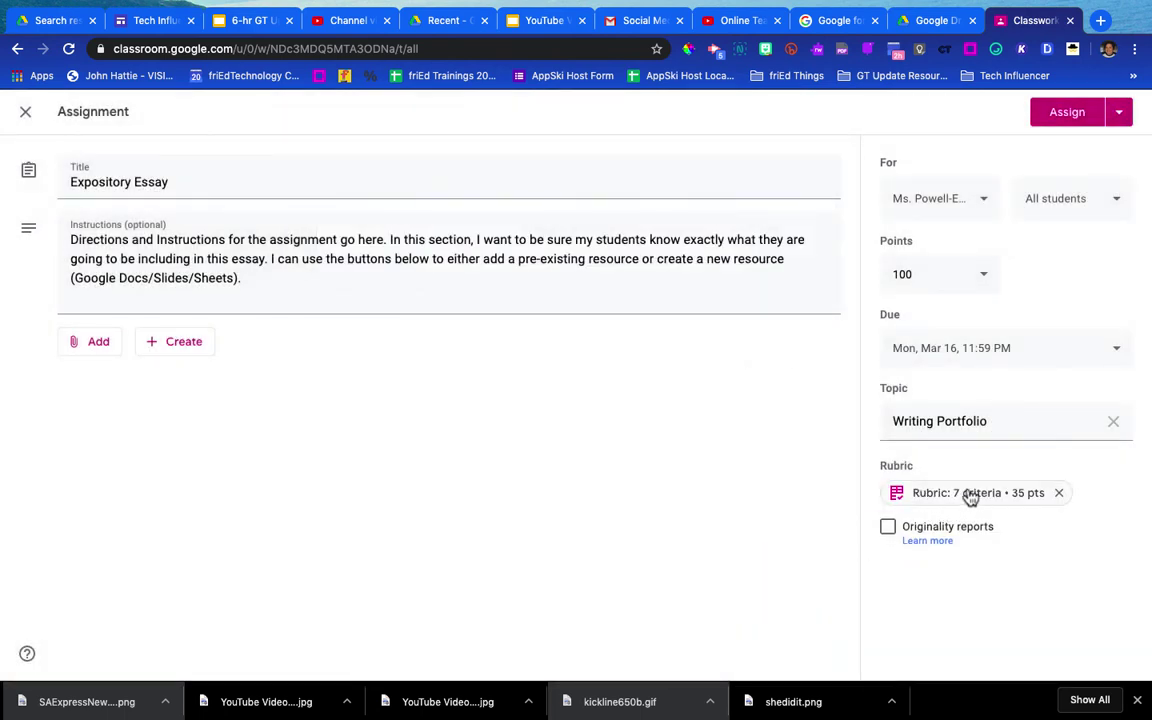
Look through the reused rubric's seven criteria, then remove it from the assignment
left_click(972, 494)
scroll(676, 501, "down", 5)
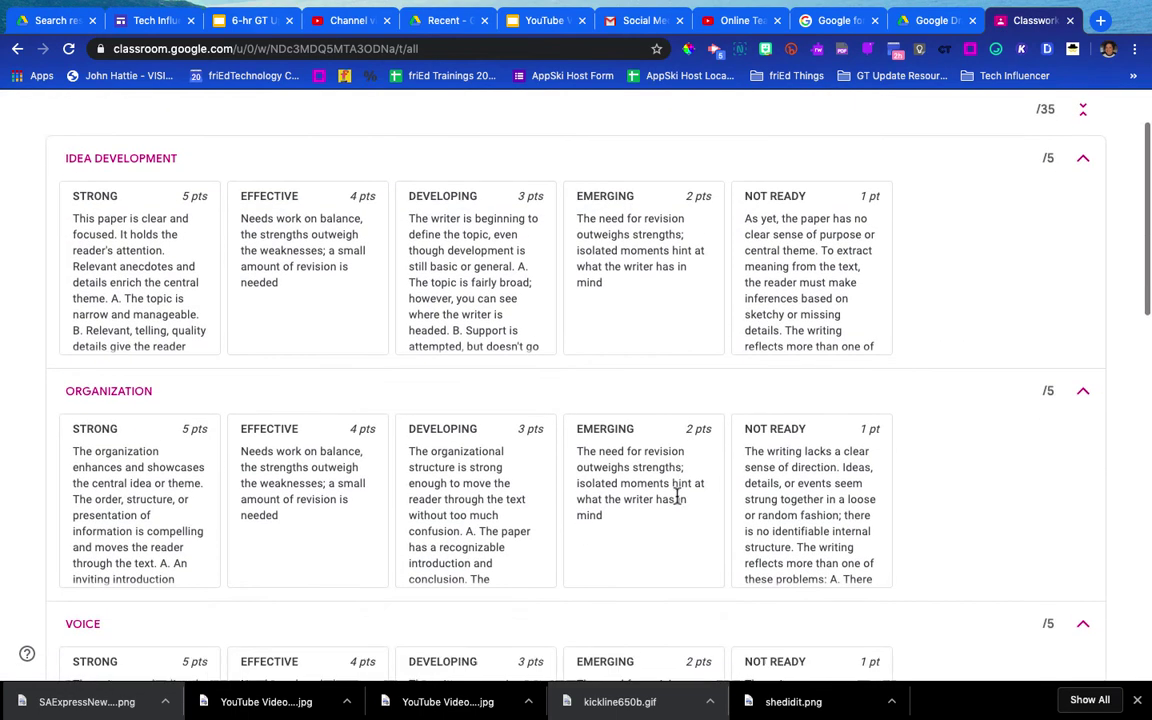
scroll(676, 501, "down", 8)
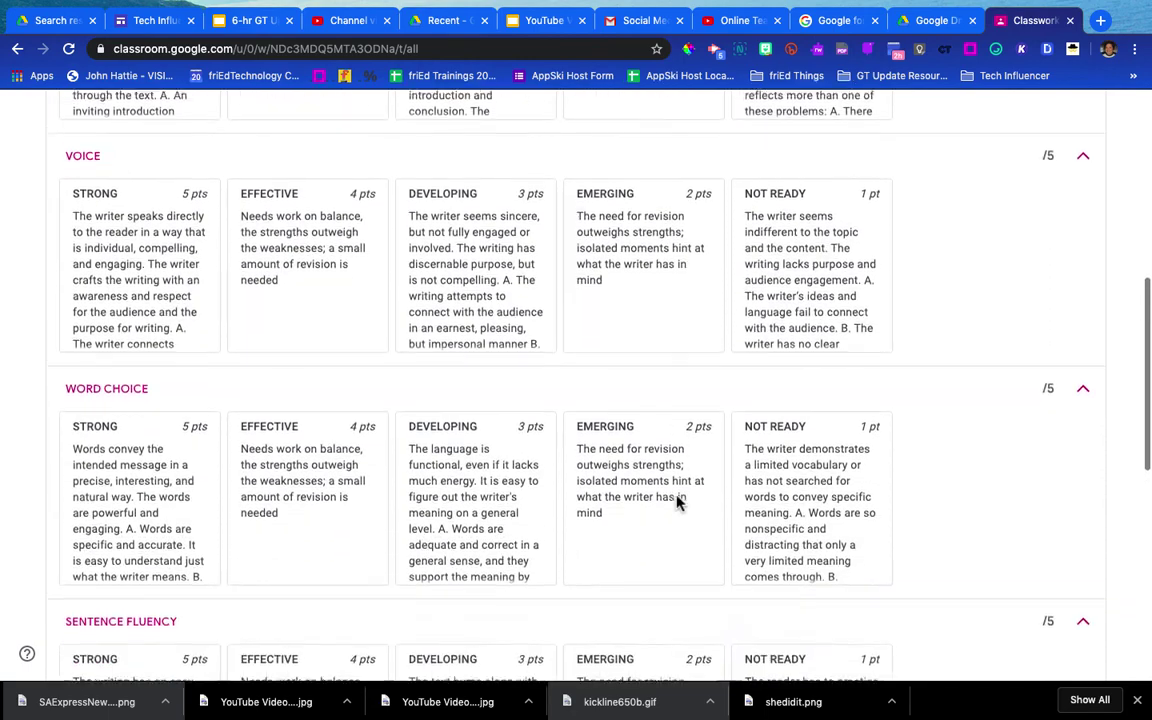
scroll(676, 499, "down", 10)
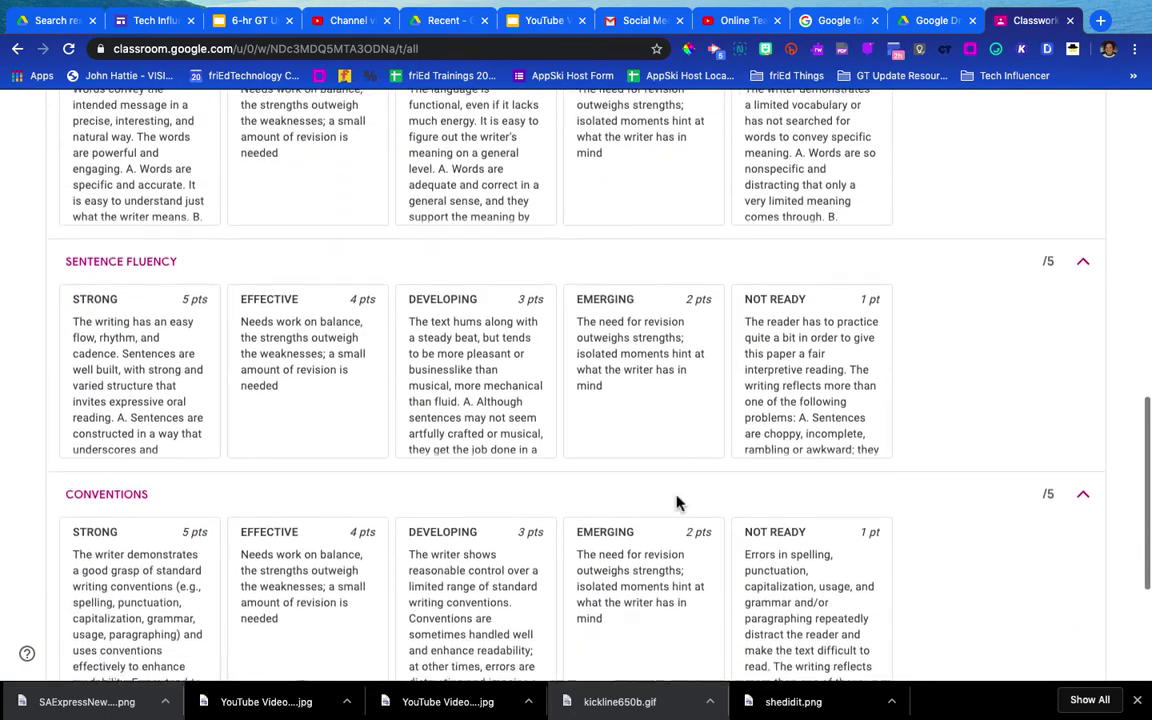
scroll(676, 501, "down", 1)
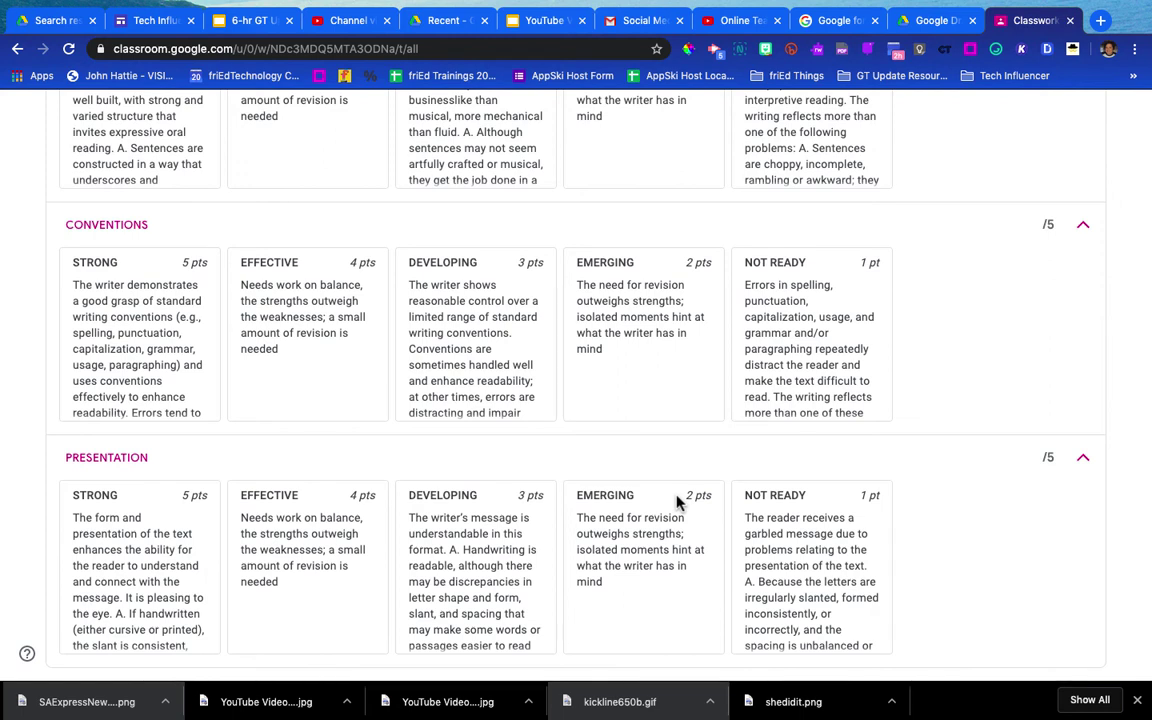
scroll(710, 283, "up", 10)
scroll(710, 285, "up", 9)
left_click(27, 113)
left_click(993, 491)
Import the friEdTechnology Google Classroom Rubric Template spreadsheet as the assignment's rubric
left_click(935, 500)
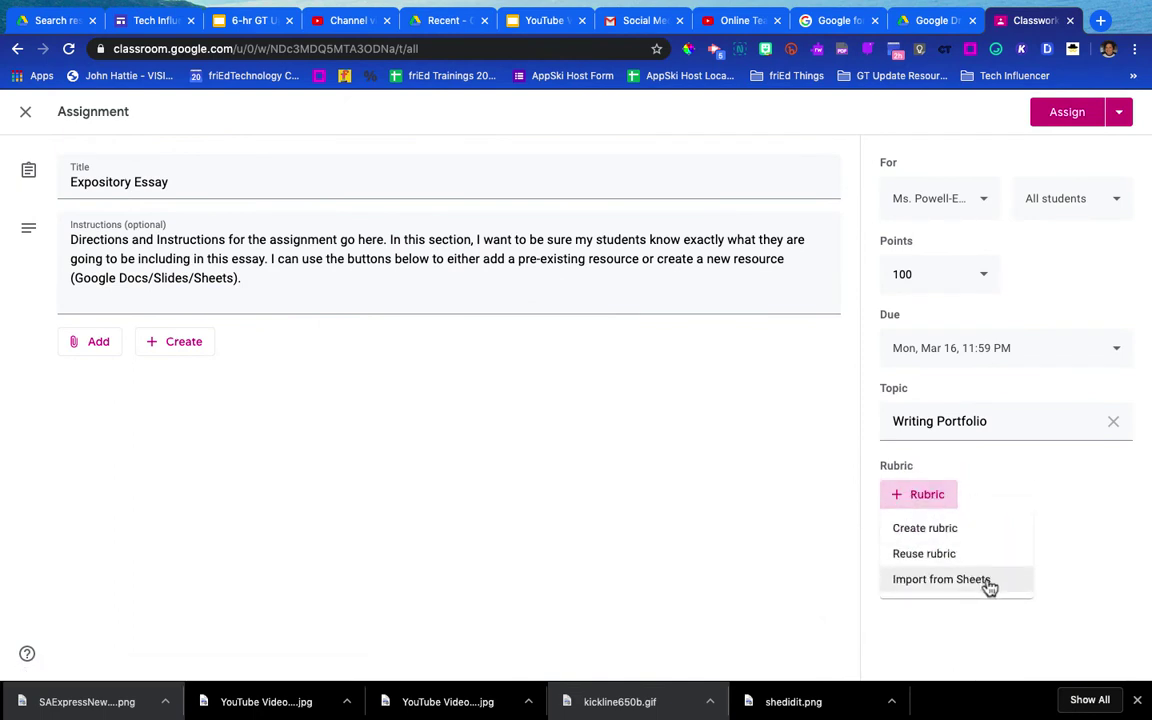
left_click(940, 580)
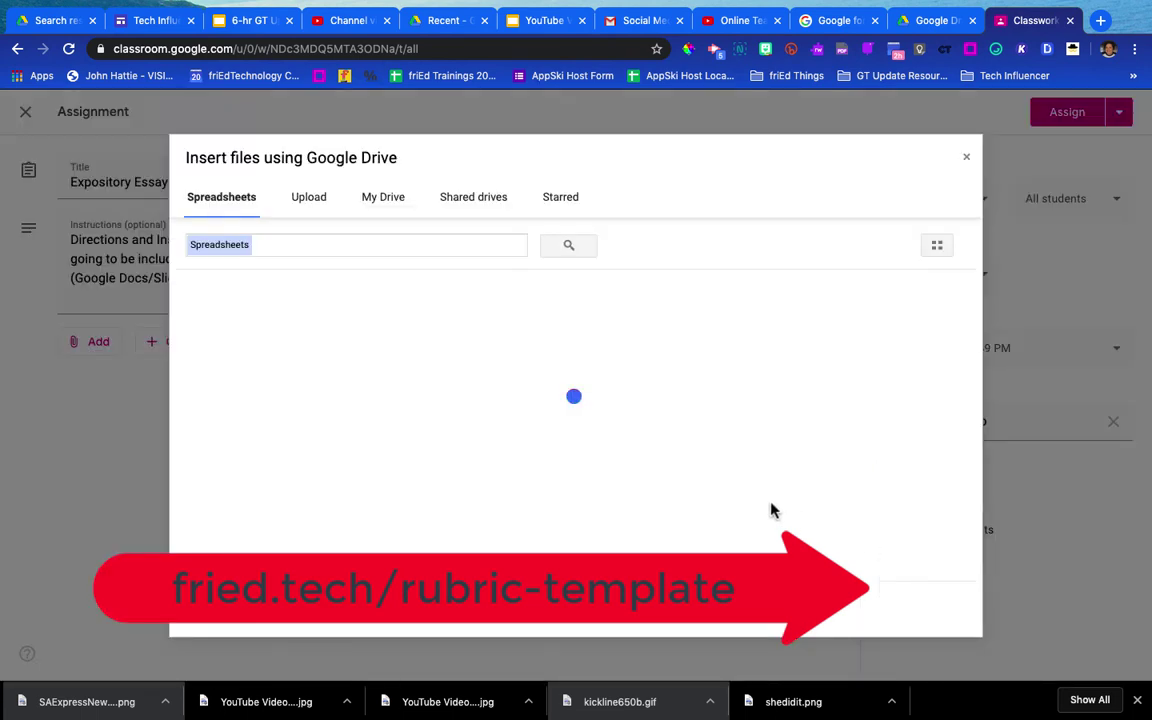
left_click(435, 372)
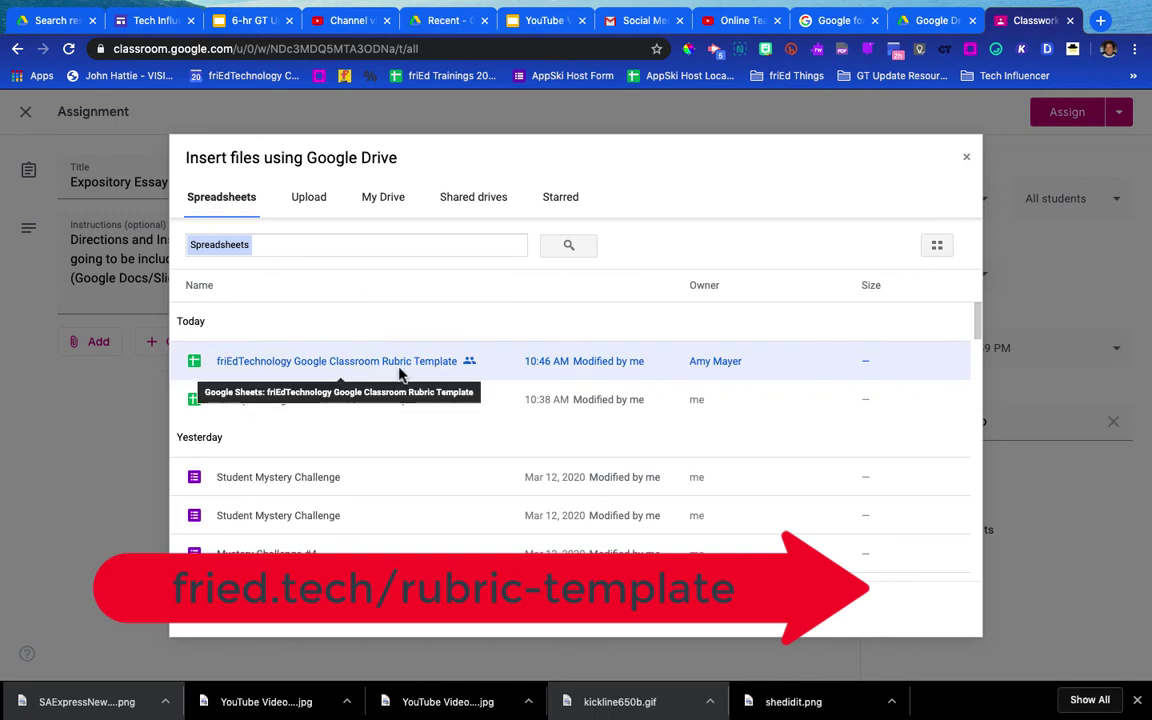
left_click(220, 610)
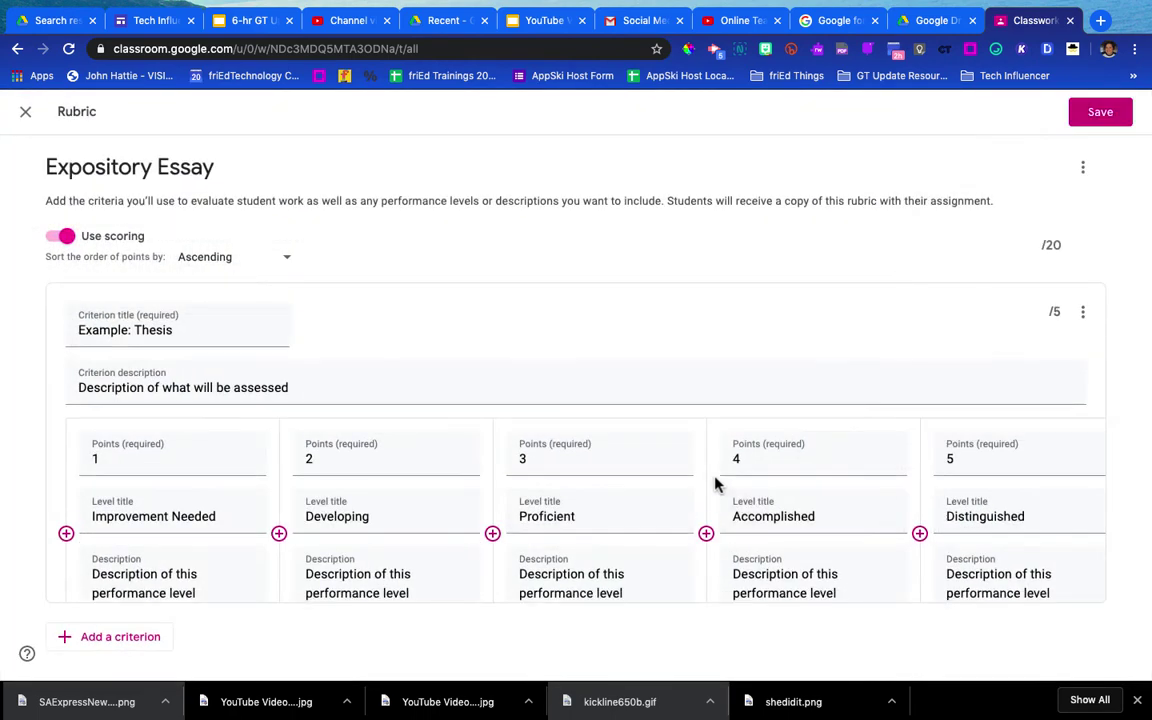
scroll(757, 441, "down", 3)
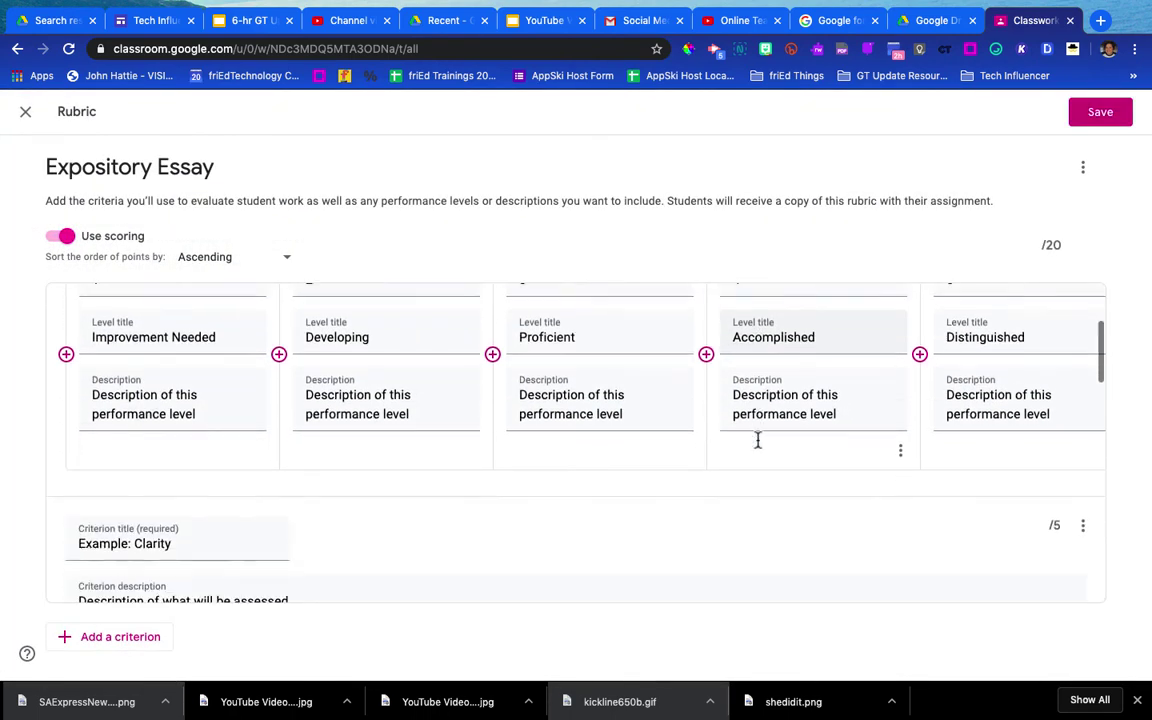
scroll(757, 445, "down", 5)
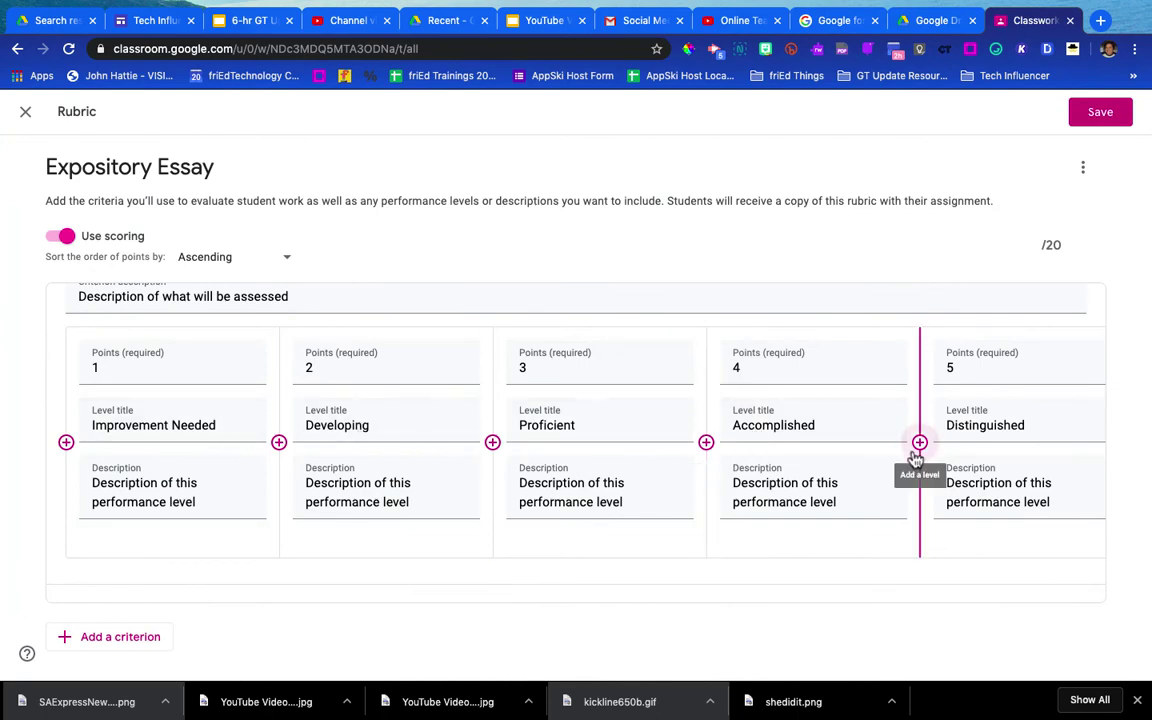
scroll(918, 458, "down", 2)
scroll(915, 458, "down", 3)
scroll(915, 458, "up", 3)
scroll(915, 458, "up", 1)
scroll(915, 458, "down", 5)
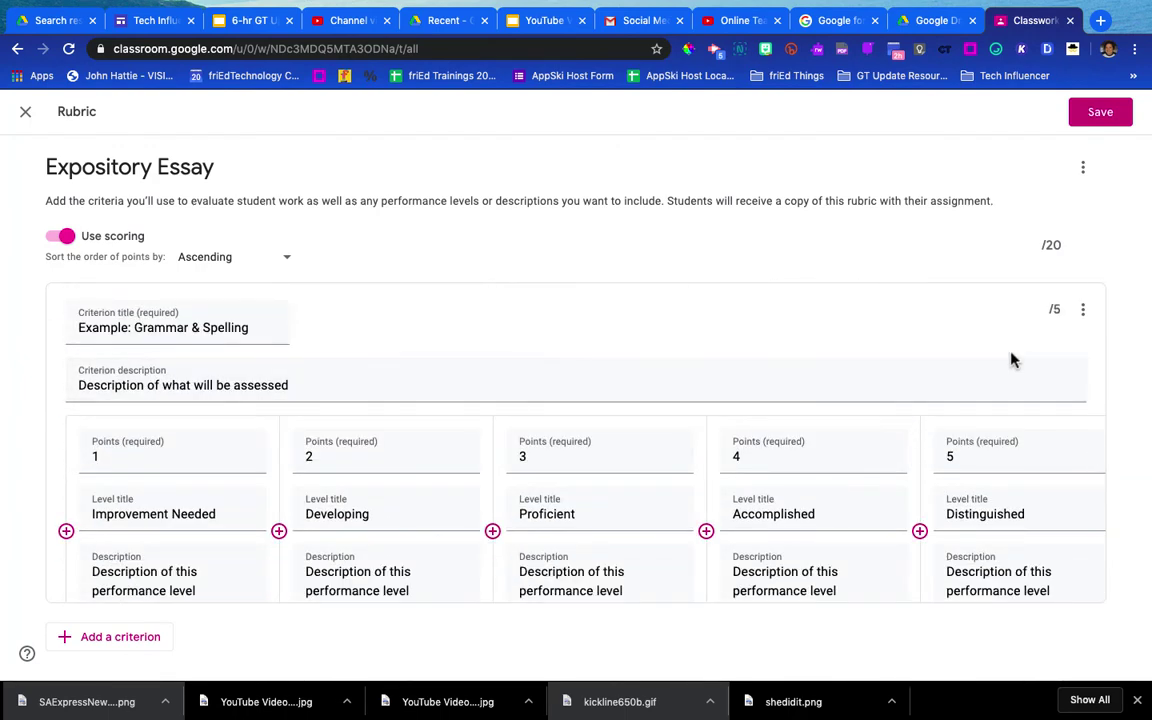
left_click(1083, 312)
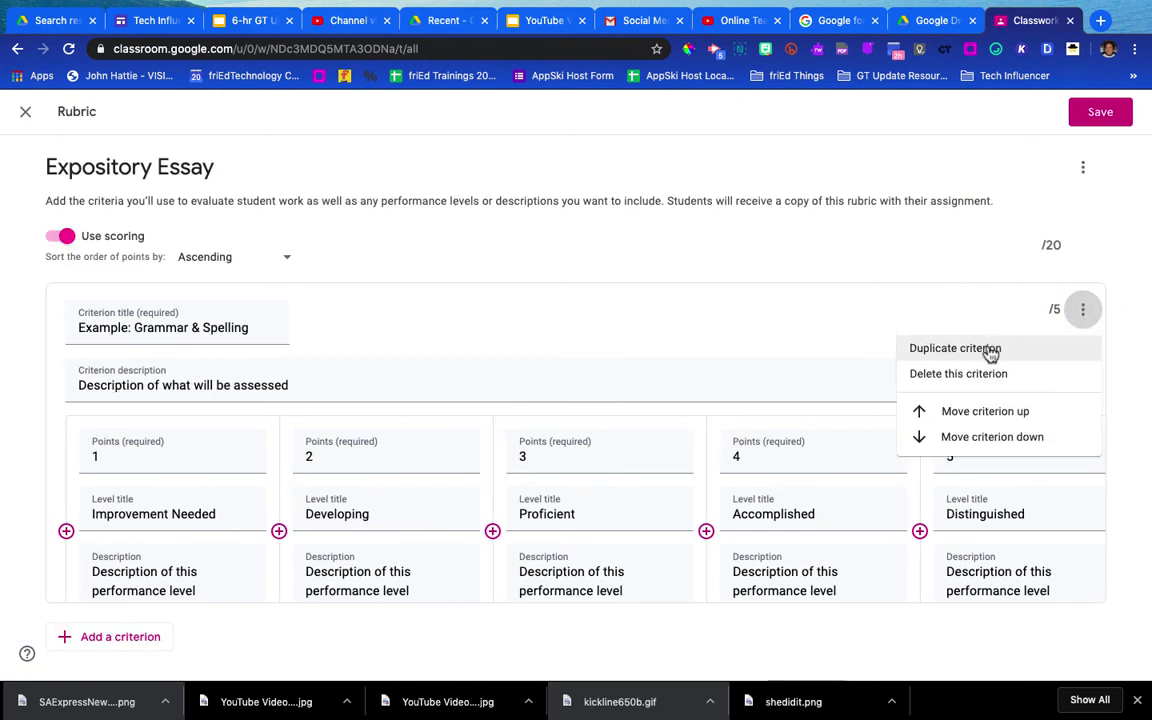
Save the imported 4-criteria, 20-point rubric, then remove it from the assignment
left_click(1005, 415)
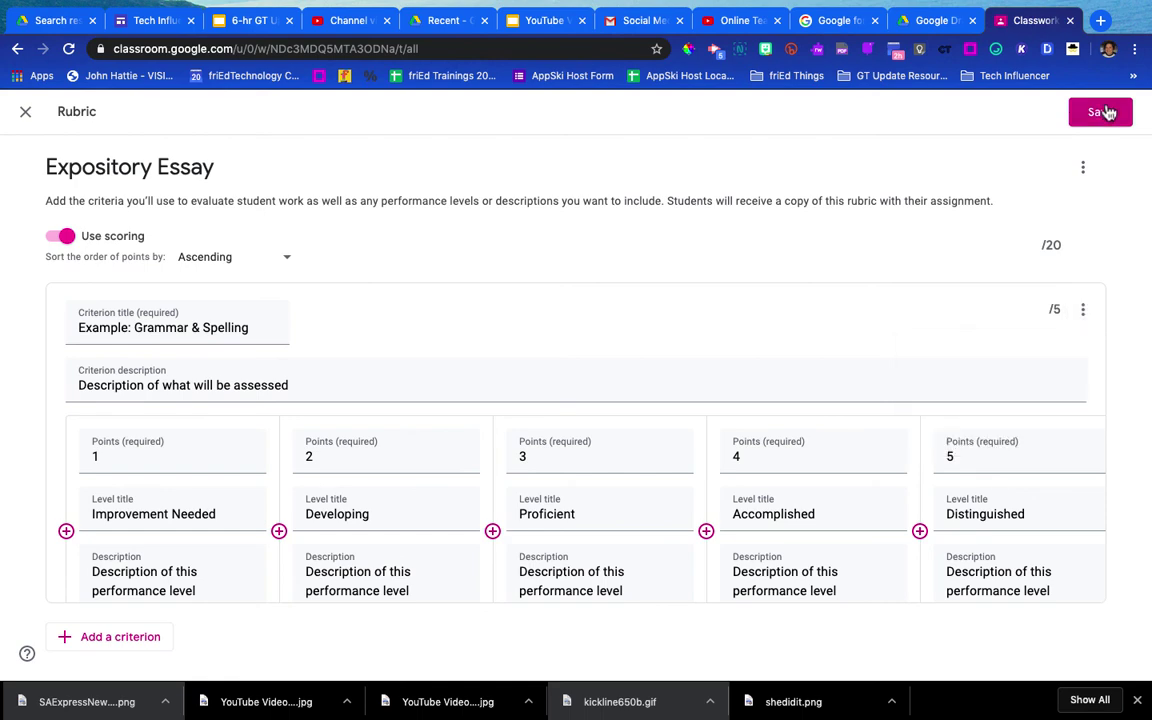
left_click(1102, 113)
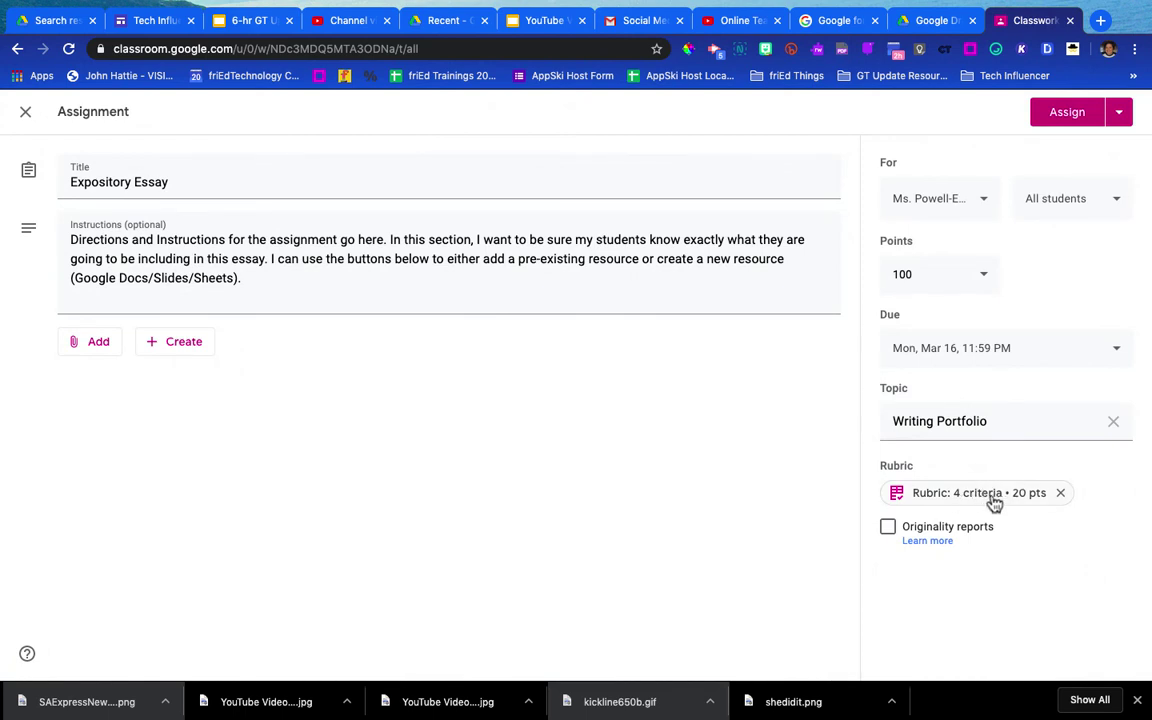
left_click(1060, 492)
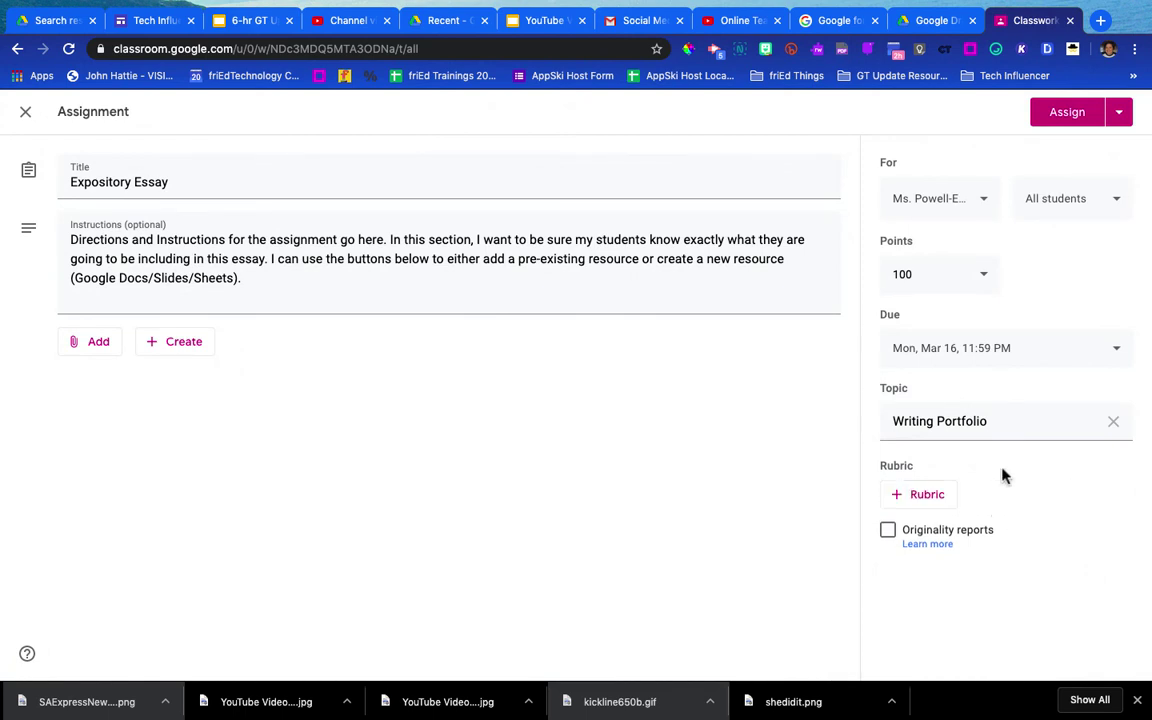